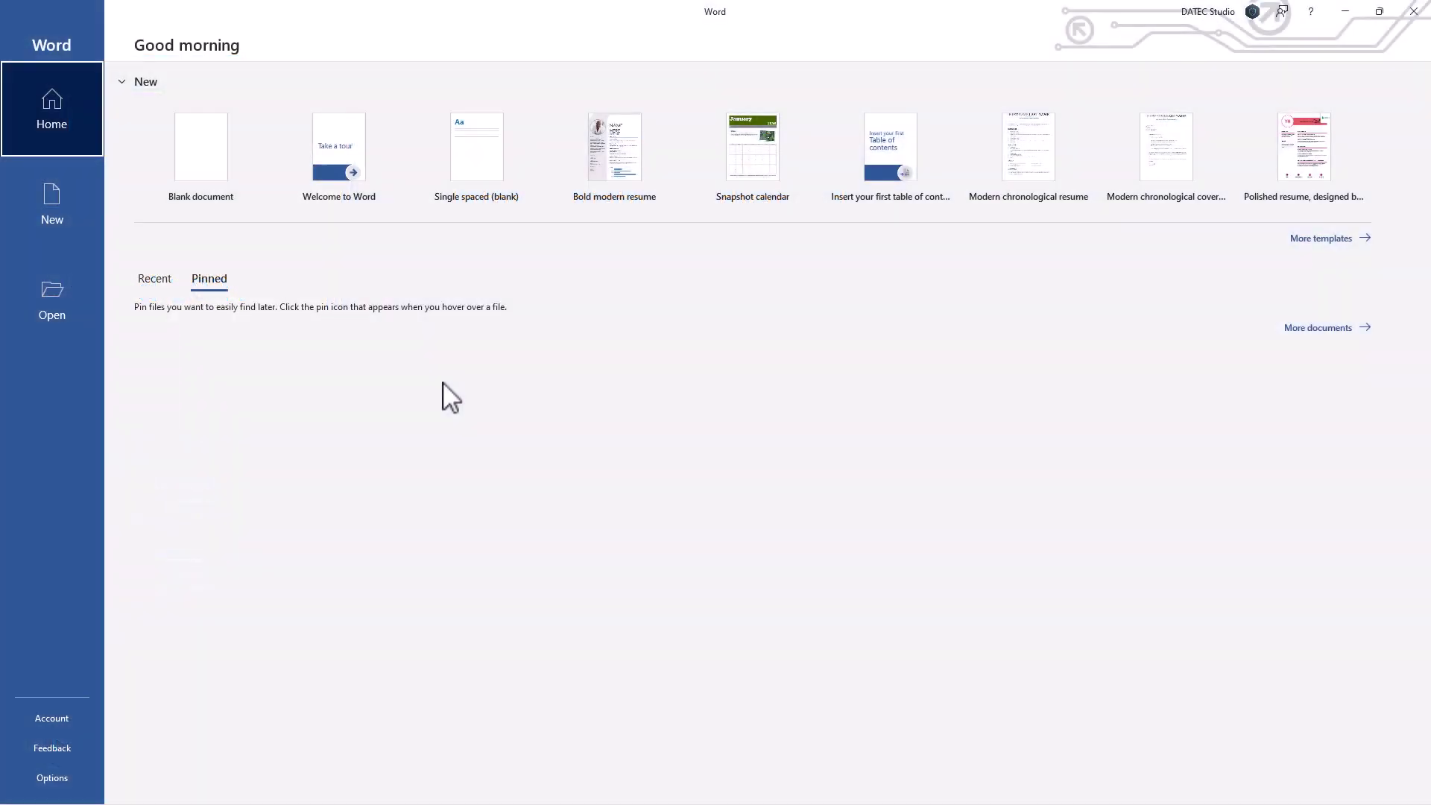
Create a blank document and generate three paragraphs of sample text with =rand(3,4).
{"action": "left_click", "coordinate": [217, 160]}
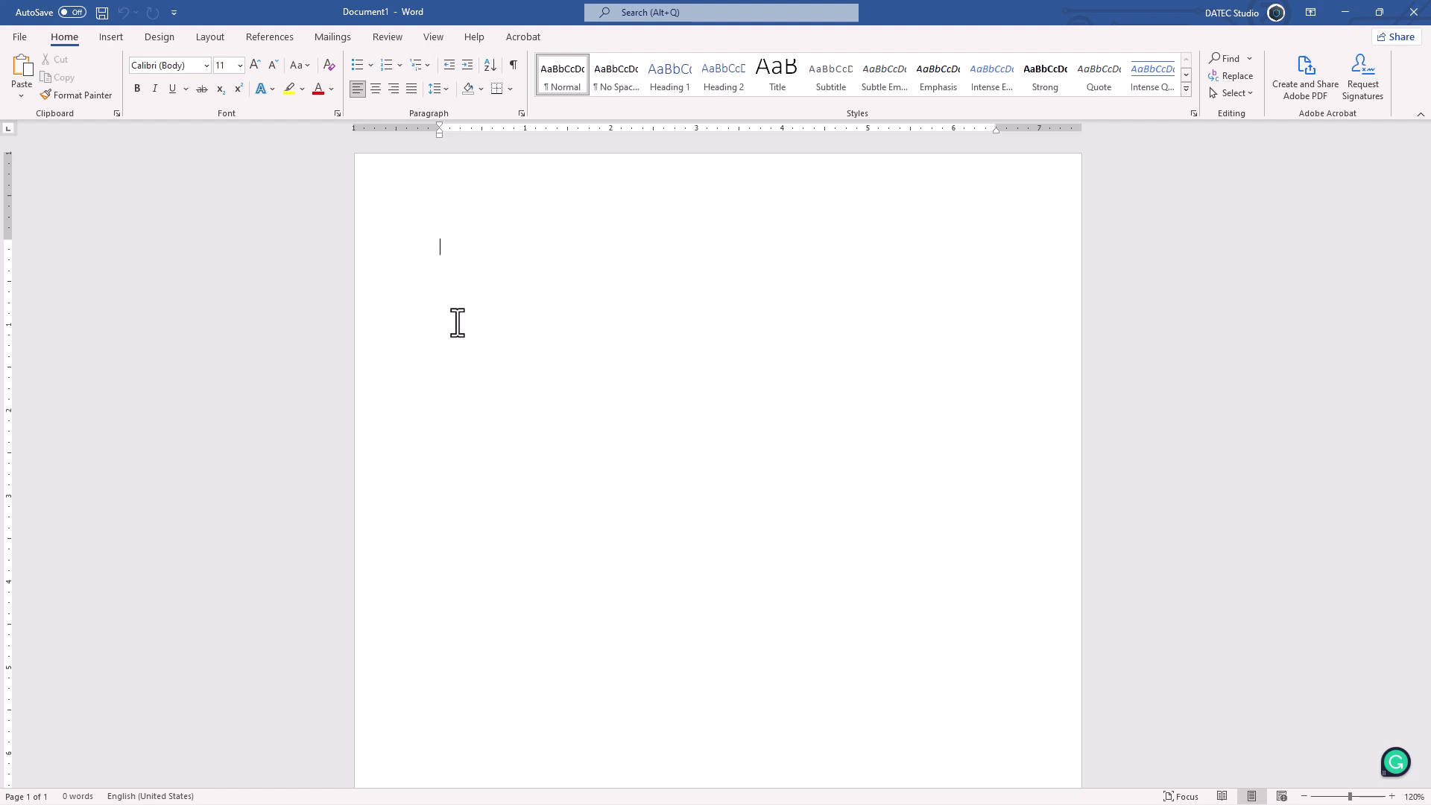
{"action": "type", "text": "=ran"}
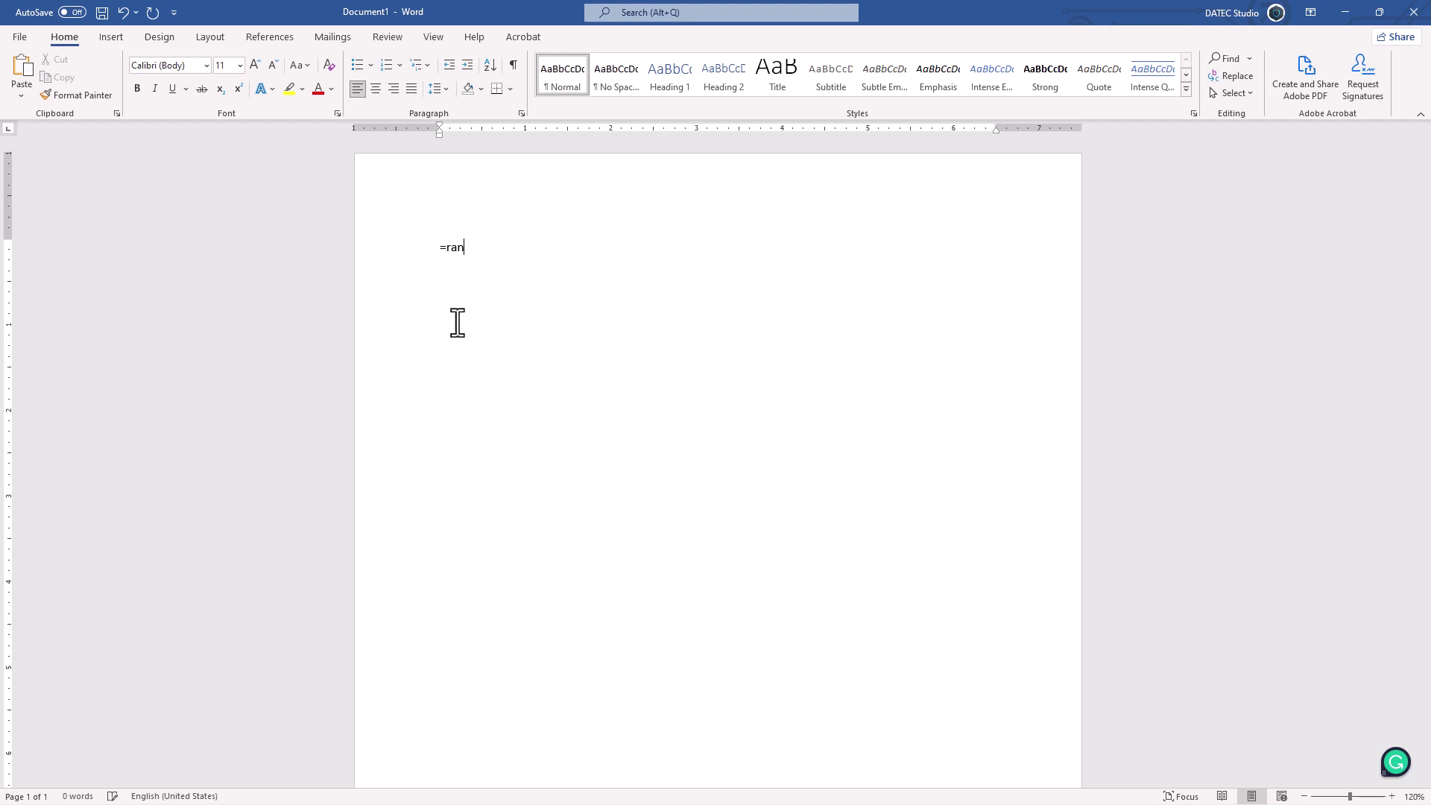
{"action": "type", "text": "d("}
{"action": "type", "text": "3,4)"}
{"action": "key", "text": "Return"}
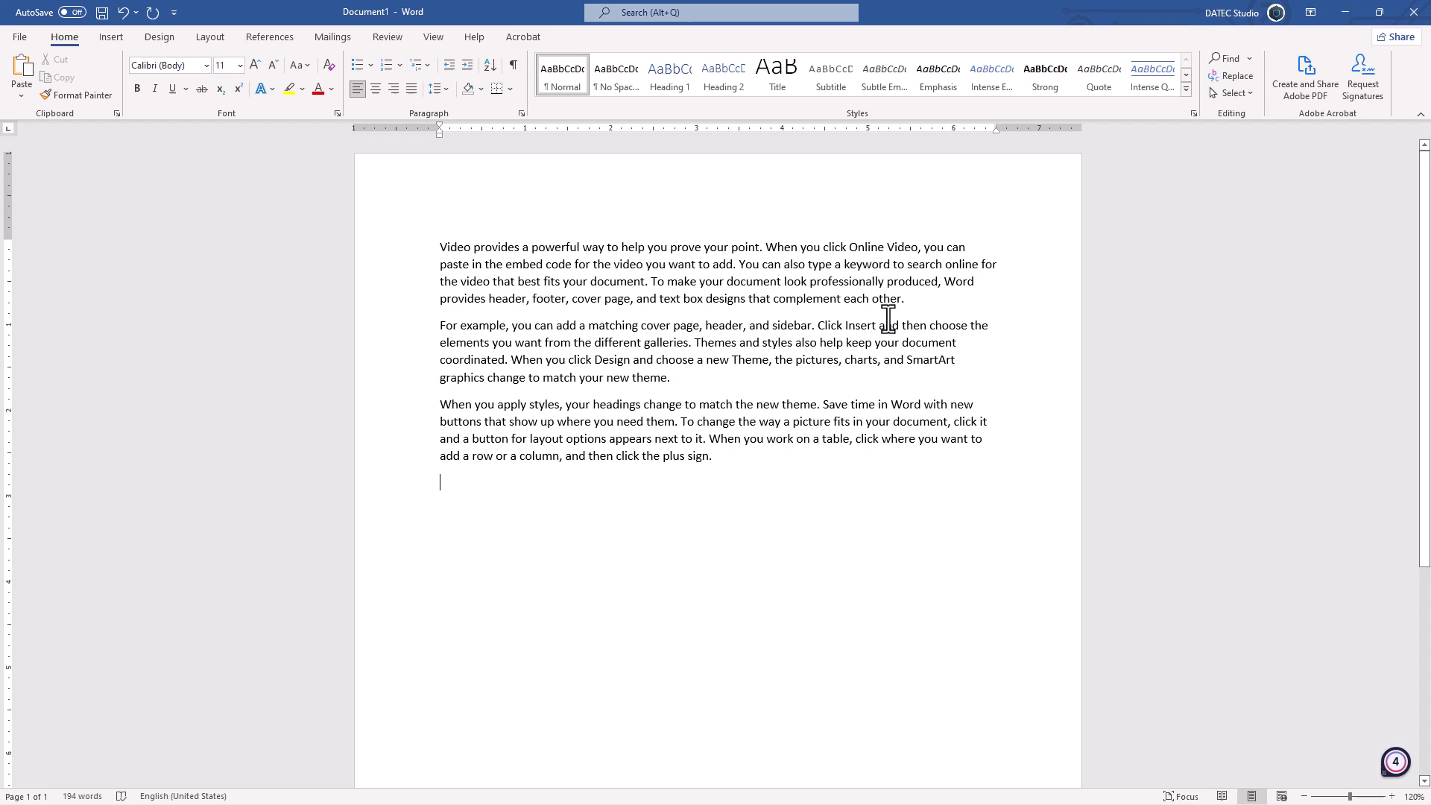
{"action": "left_click_drag", "start_coordinate": [911, 301], "coordinate": [434, 240]}
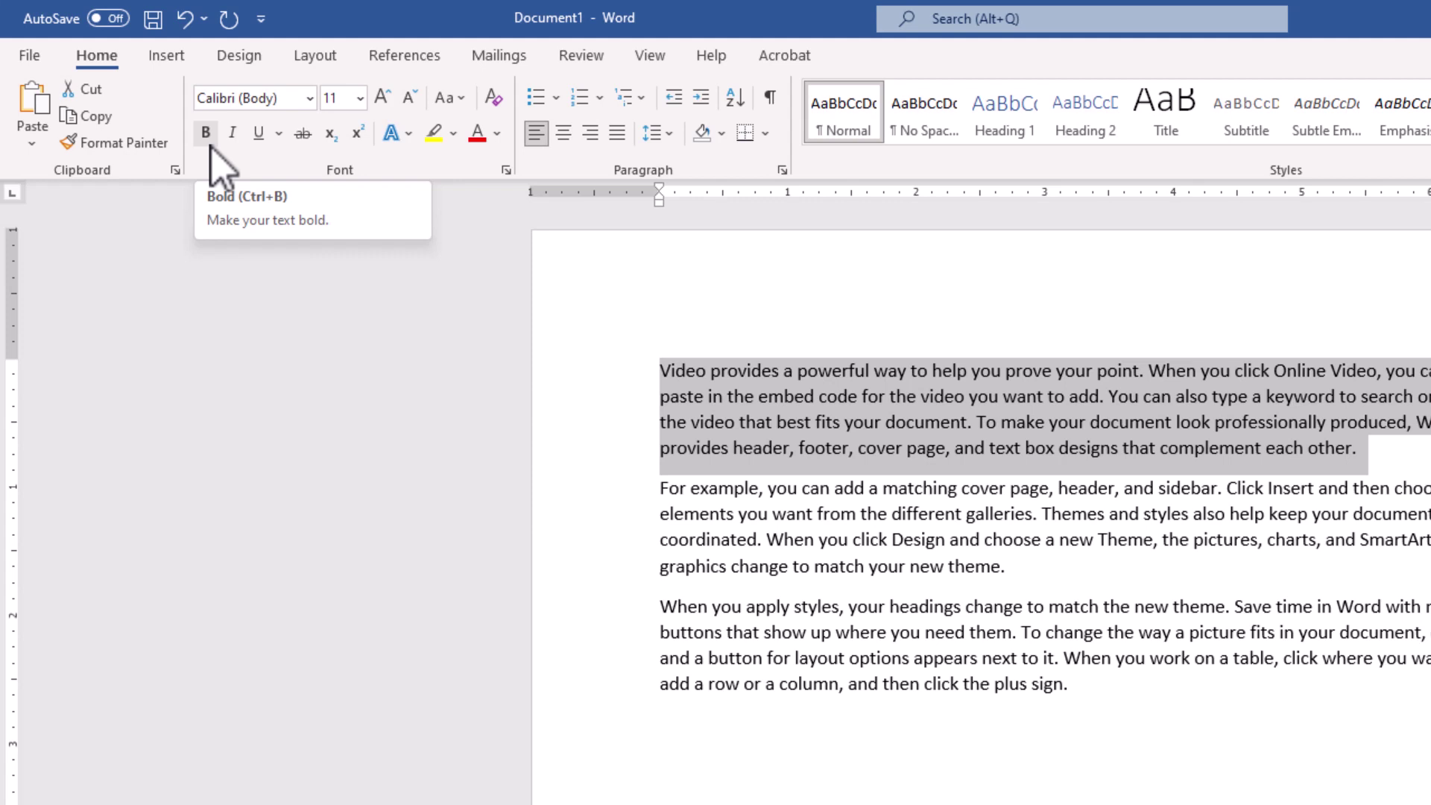
{"action": "left_click", "coordinate": [209, 144]}
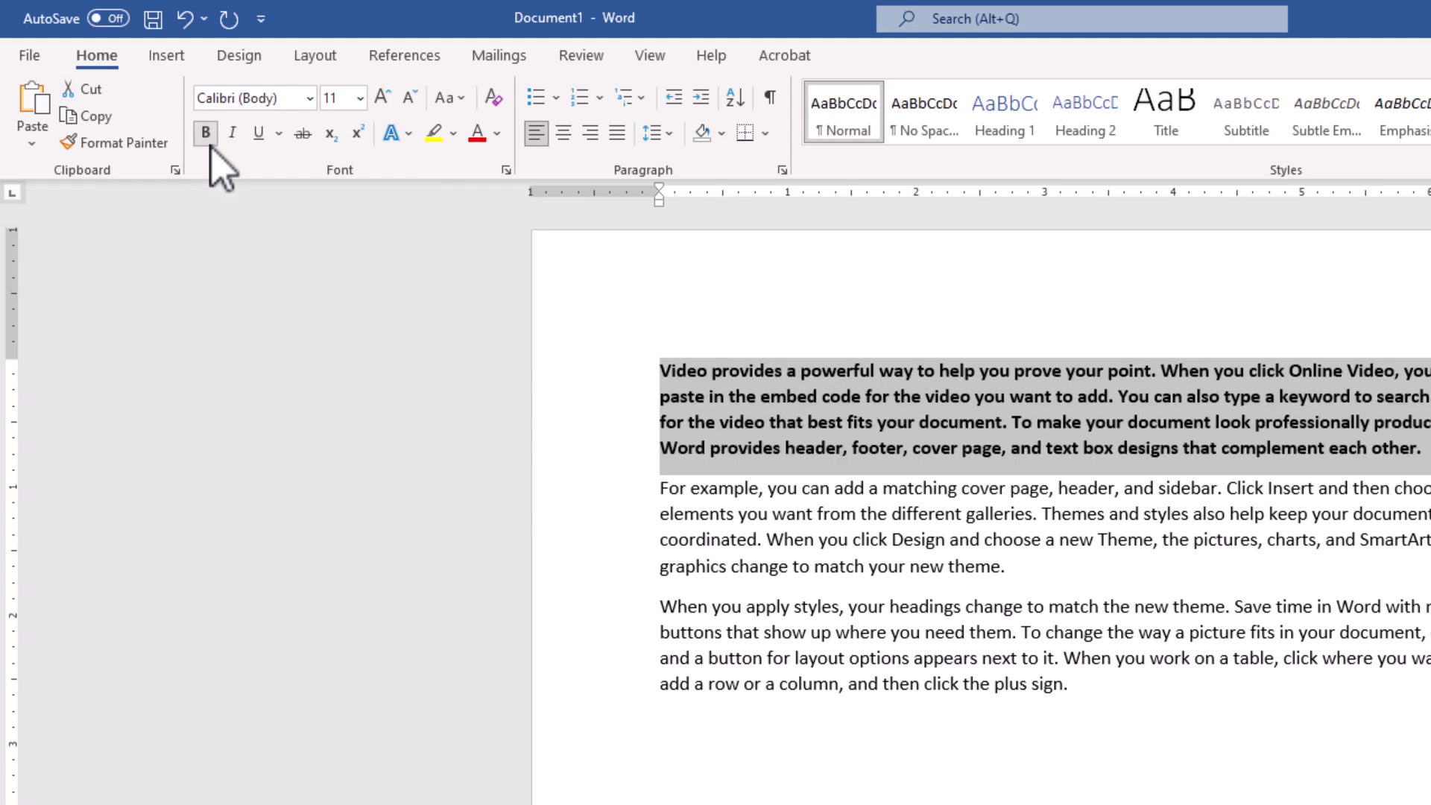
{"action": "left_click", "coordinate": [210, 144]}
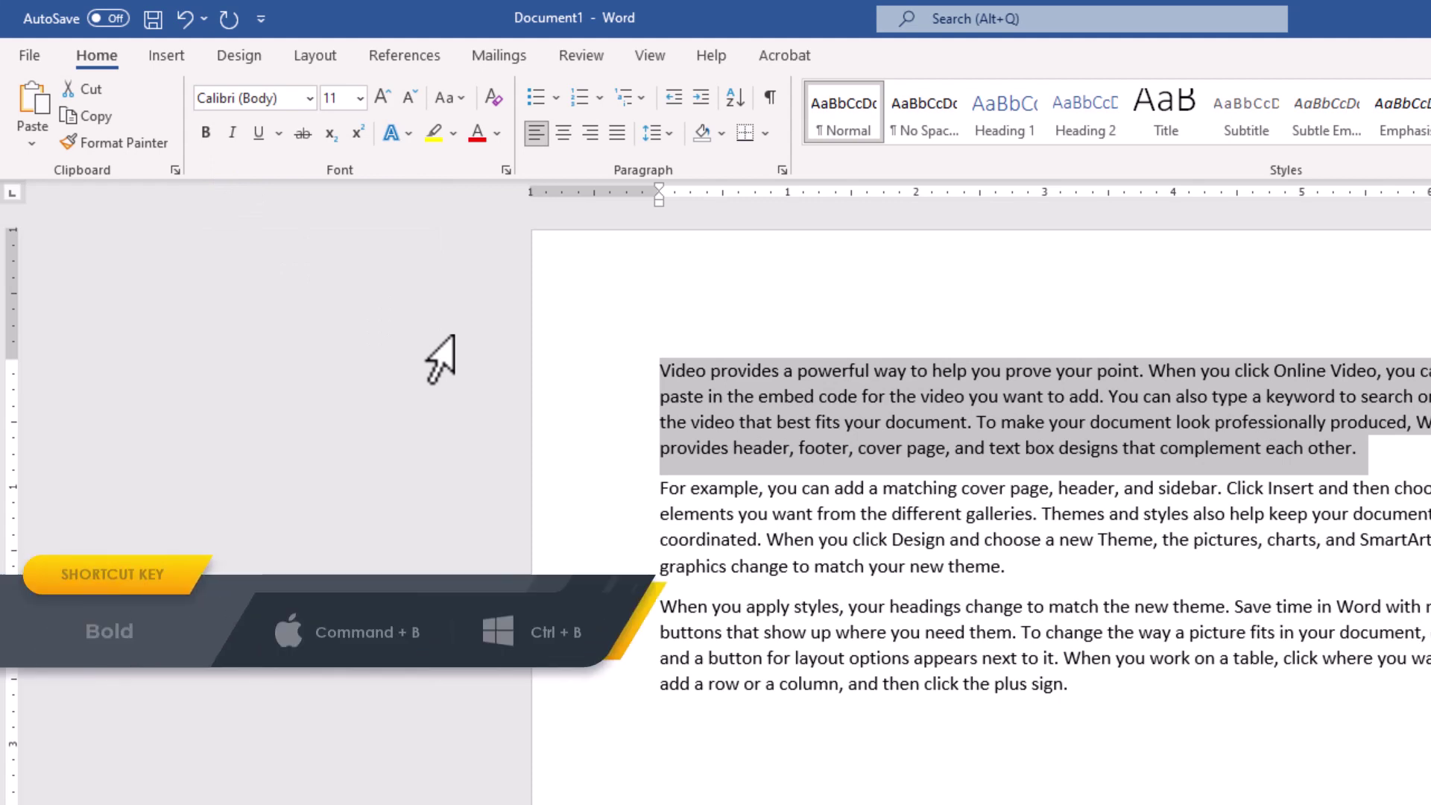
{"action": "key", "text": "ctrl+b"}
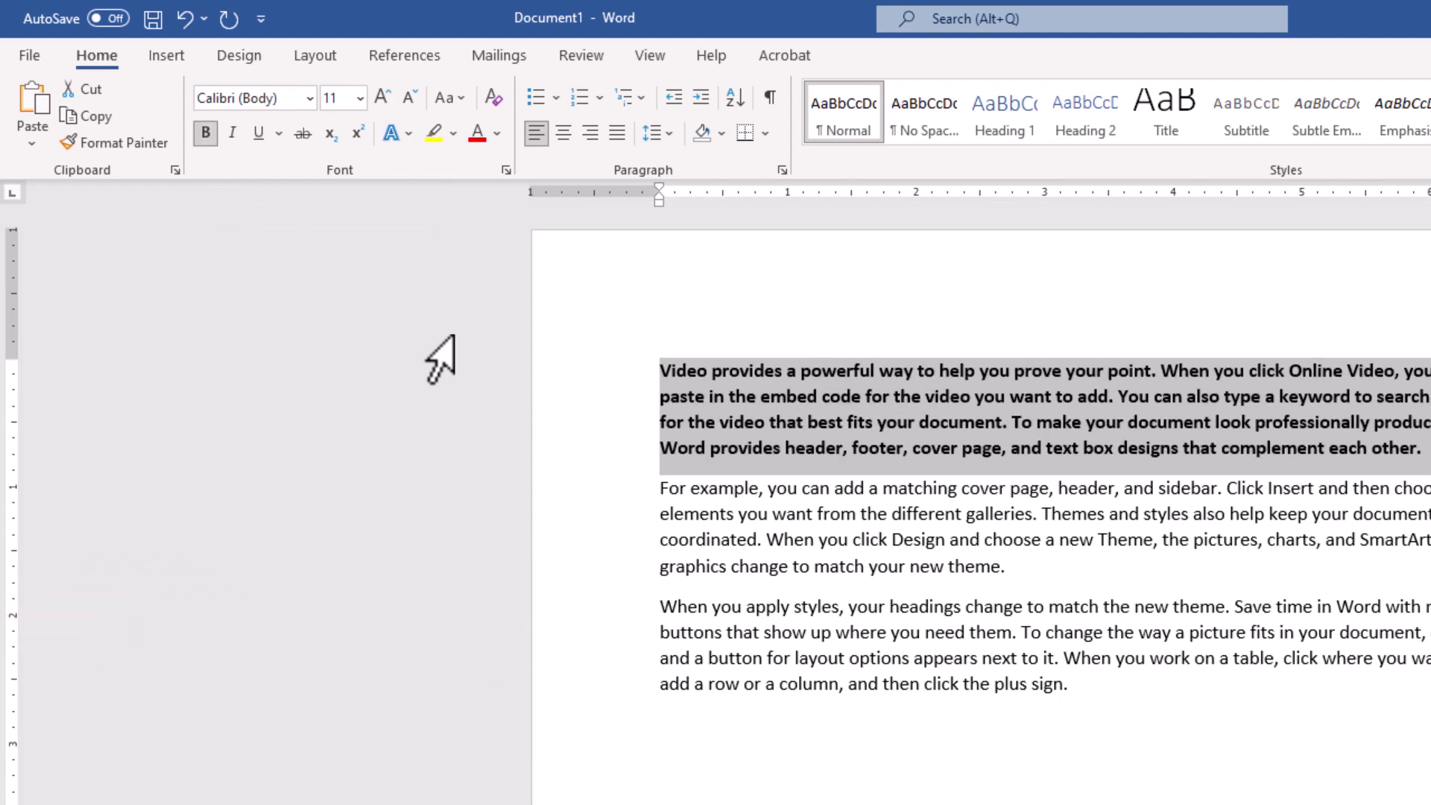
{"action": "key", "text": "ctrl+b"}
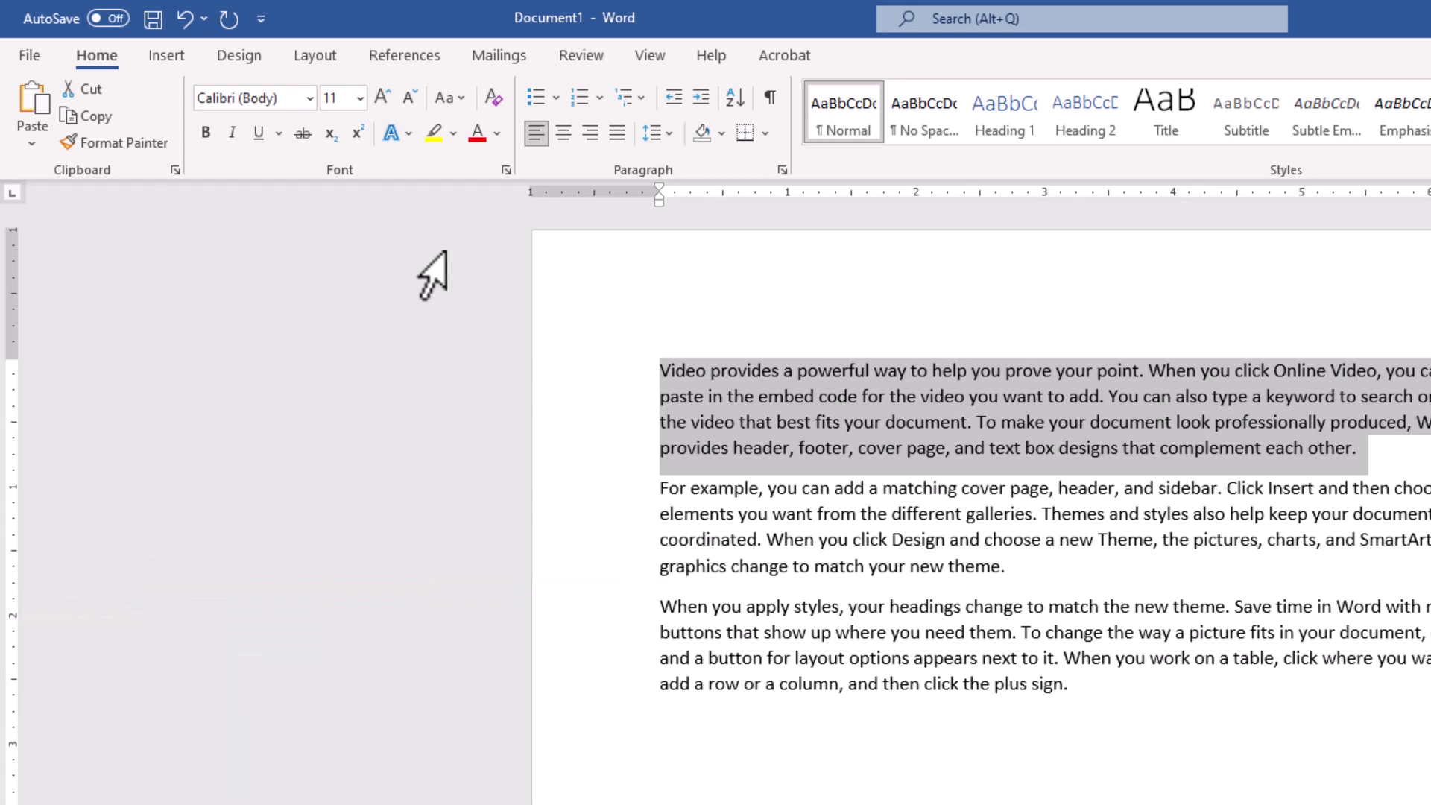
Open the Font dialog via the group launcher, Ctrl+D and Ctrl+Shift+P, leaving it open at the end.
{"action": "left_click", "coordinate": [501, 173]}
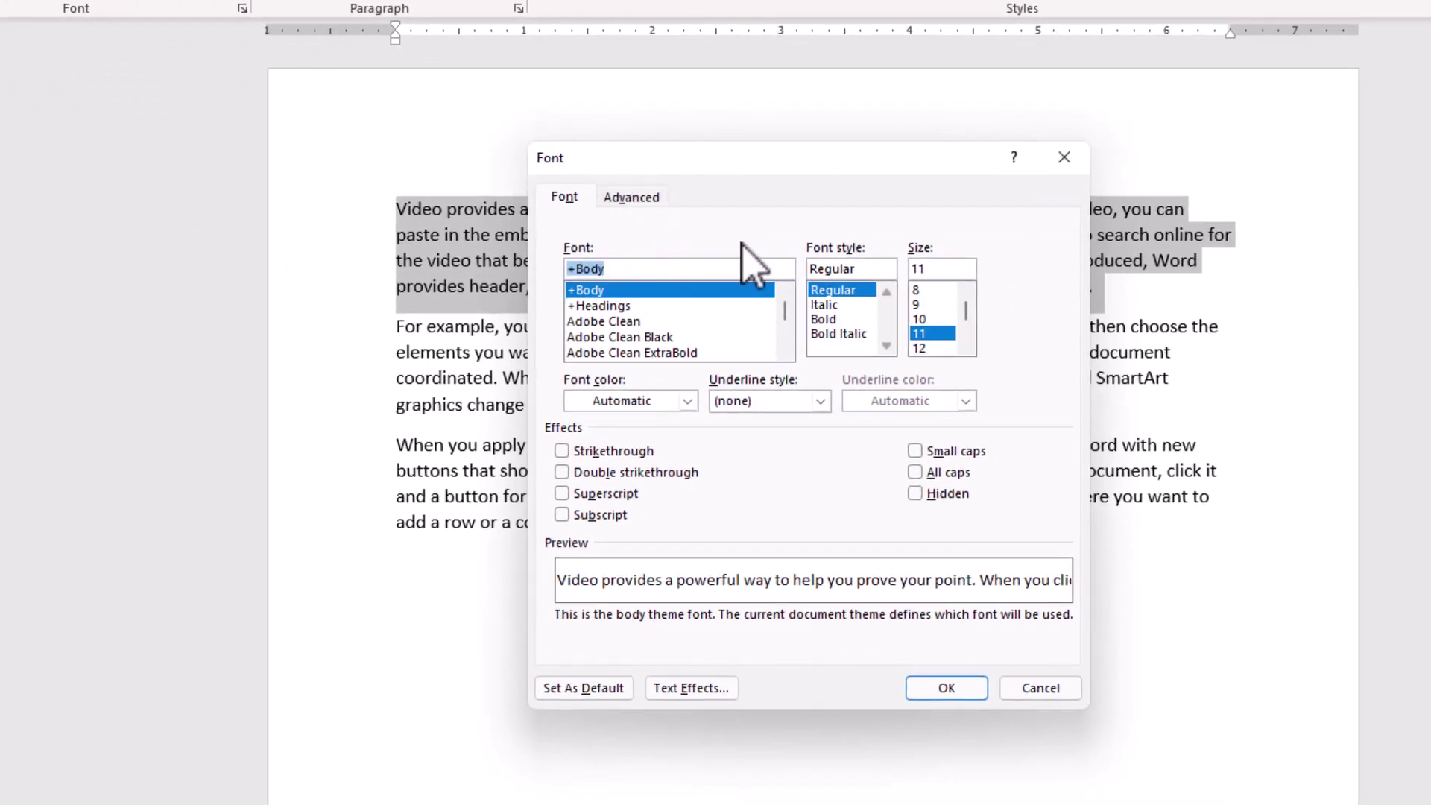
{"action": "left_click", "coordinate": [1064, 158]}
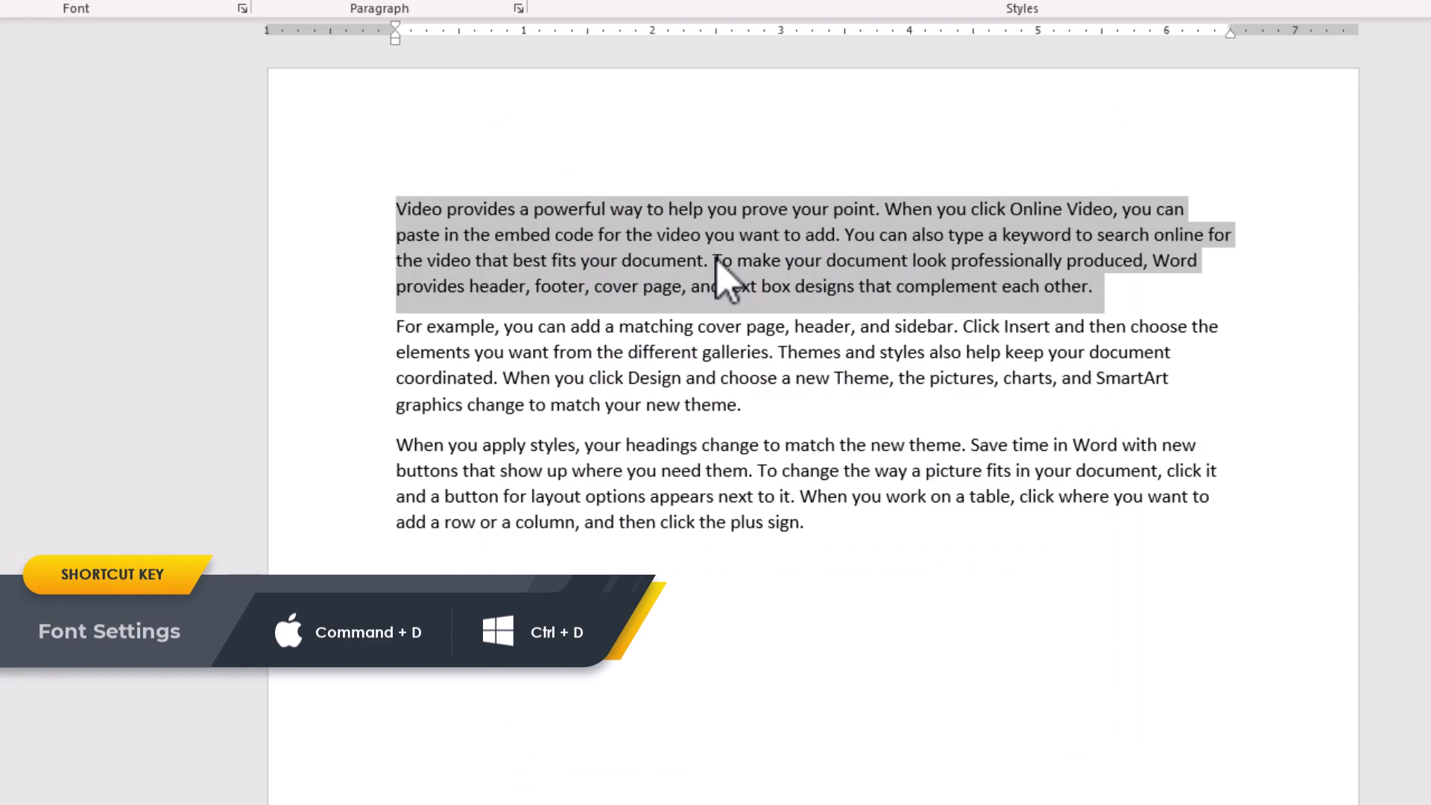
{"action": "key", "text": "ctrl+d"}
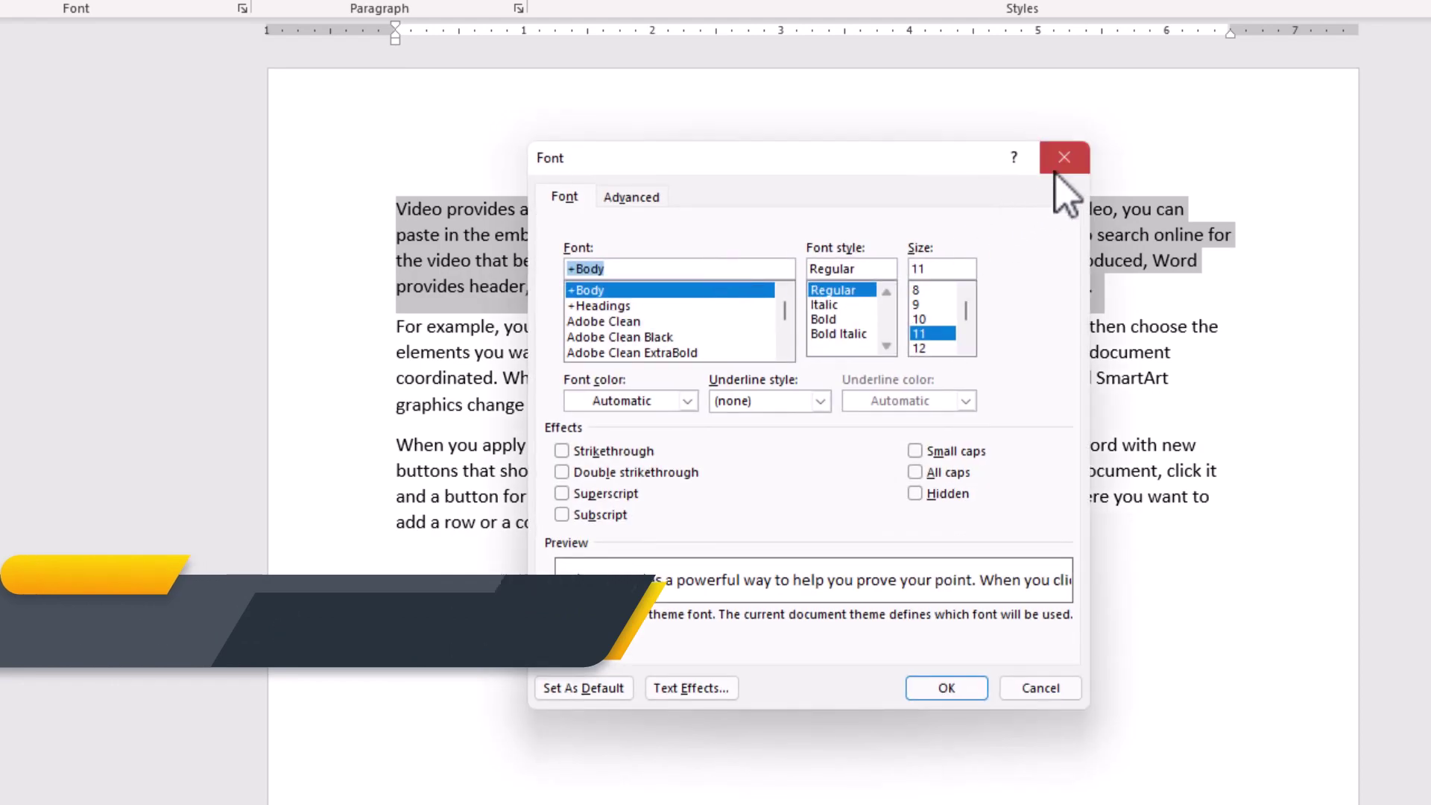
{"action": "left_click", "coordinate": [1065, 157]}
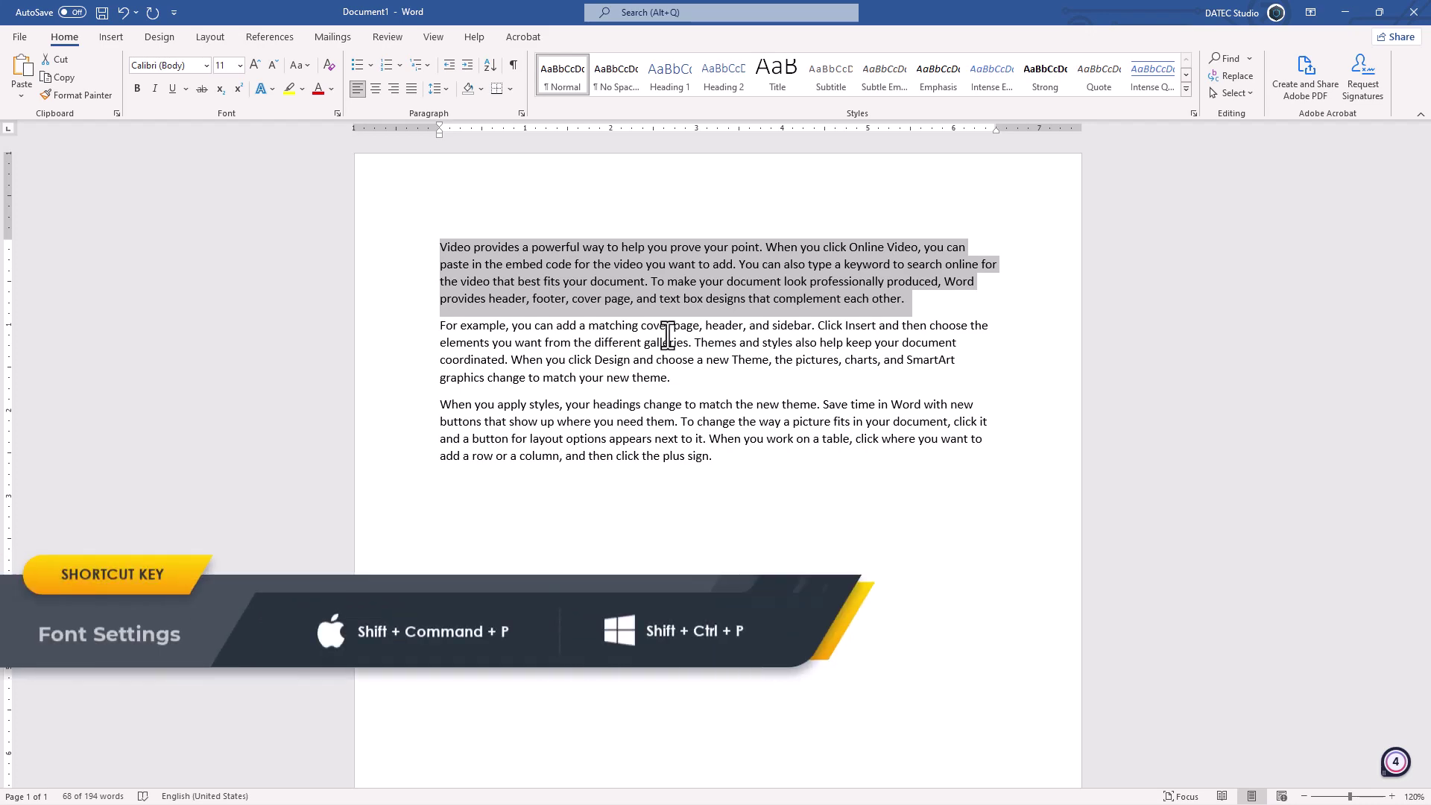
{"action": "key", "text": "ctrl+shift+p"}
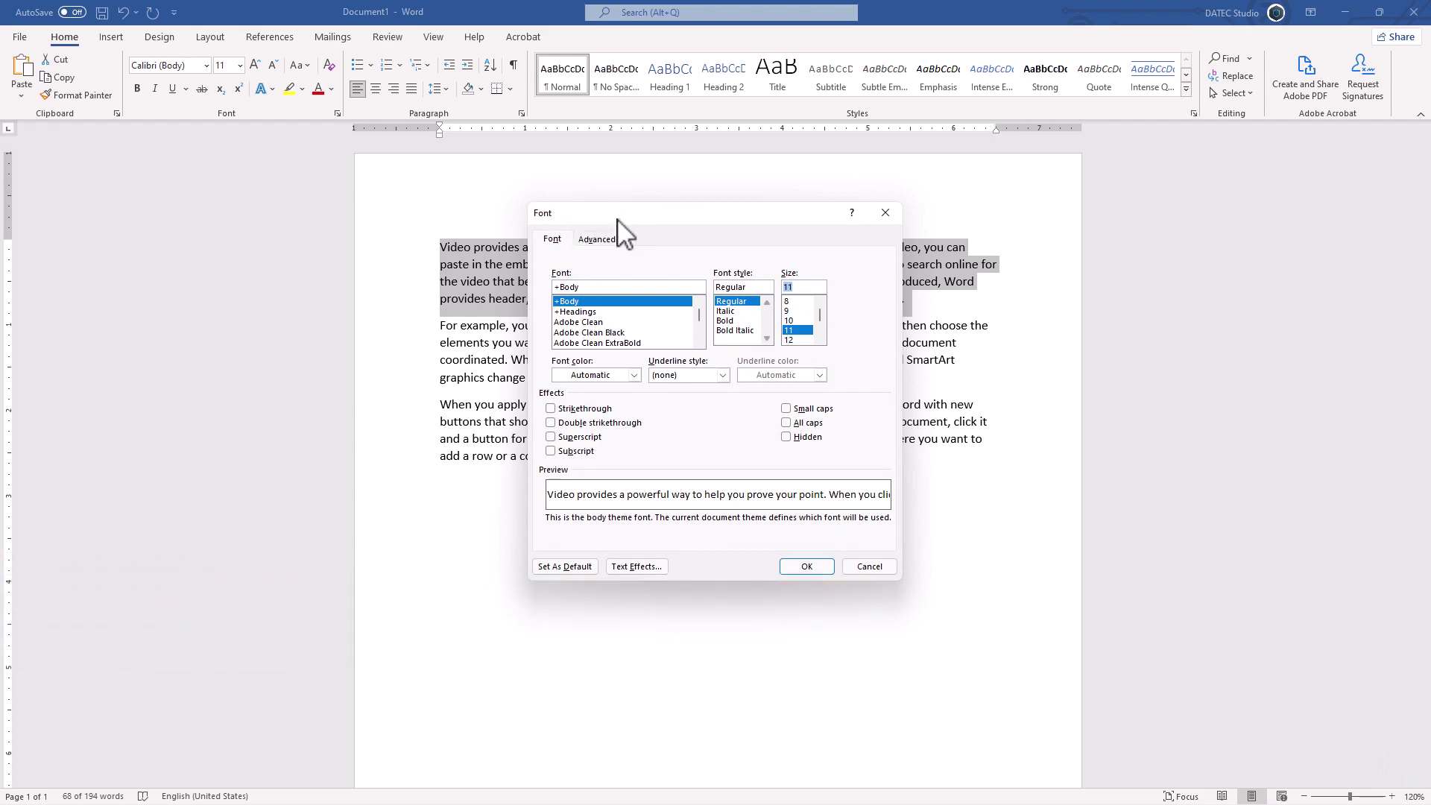
{"action": "left_click", "coordinate": [857, 570]}
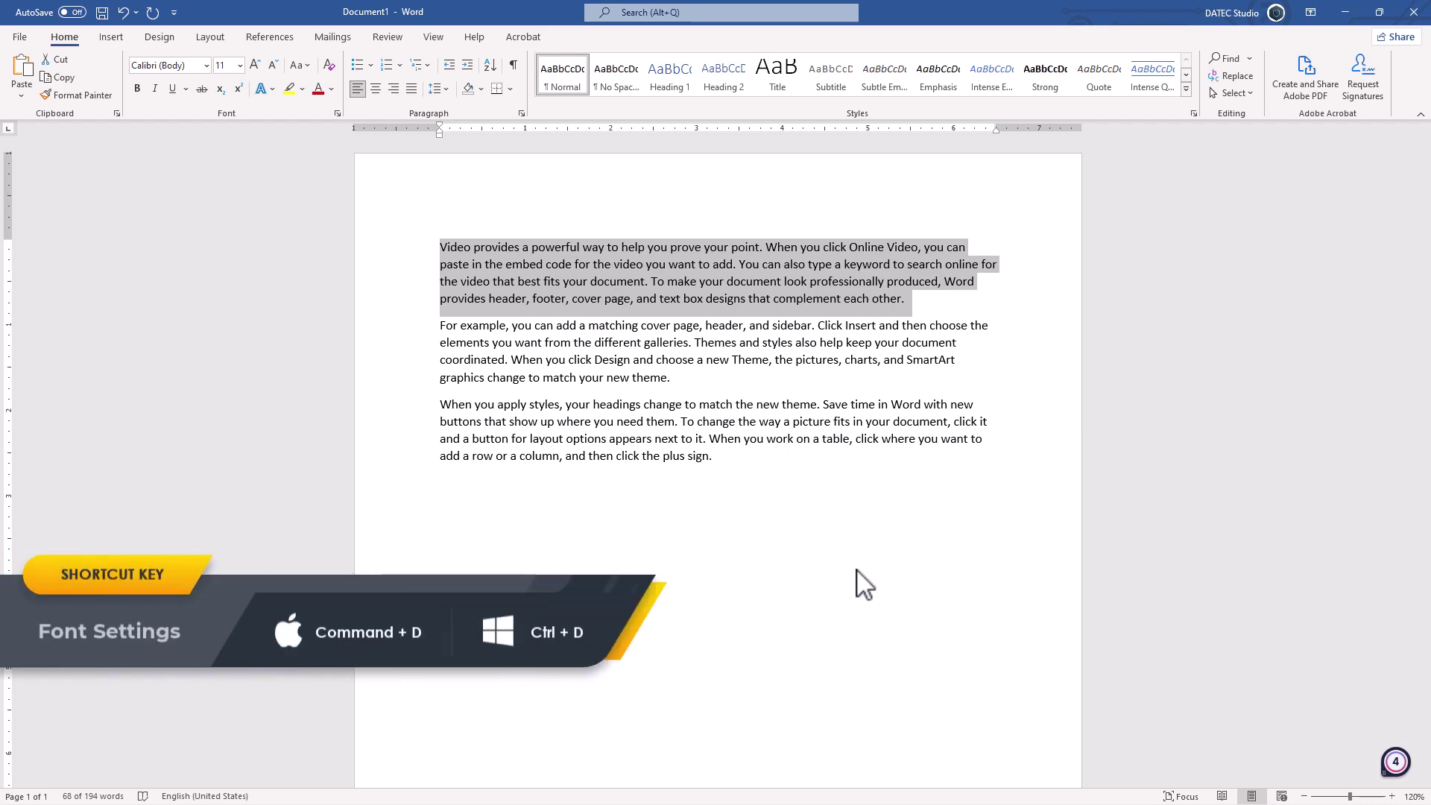
{"action": "key", "text": "ctrl+d"}
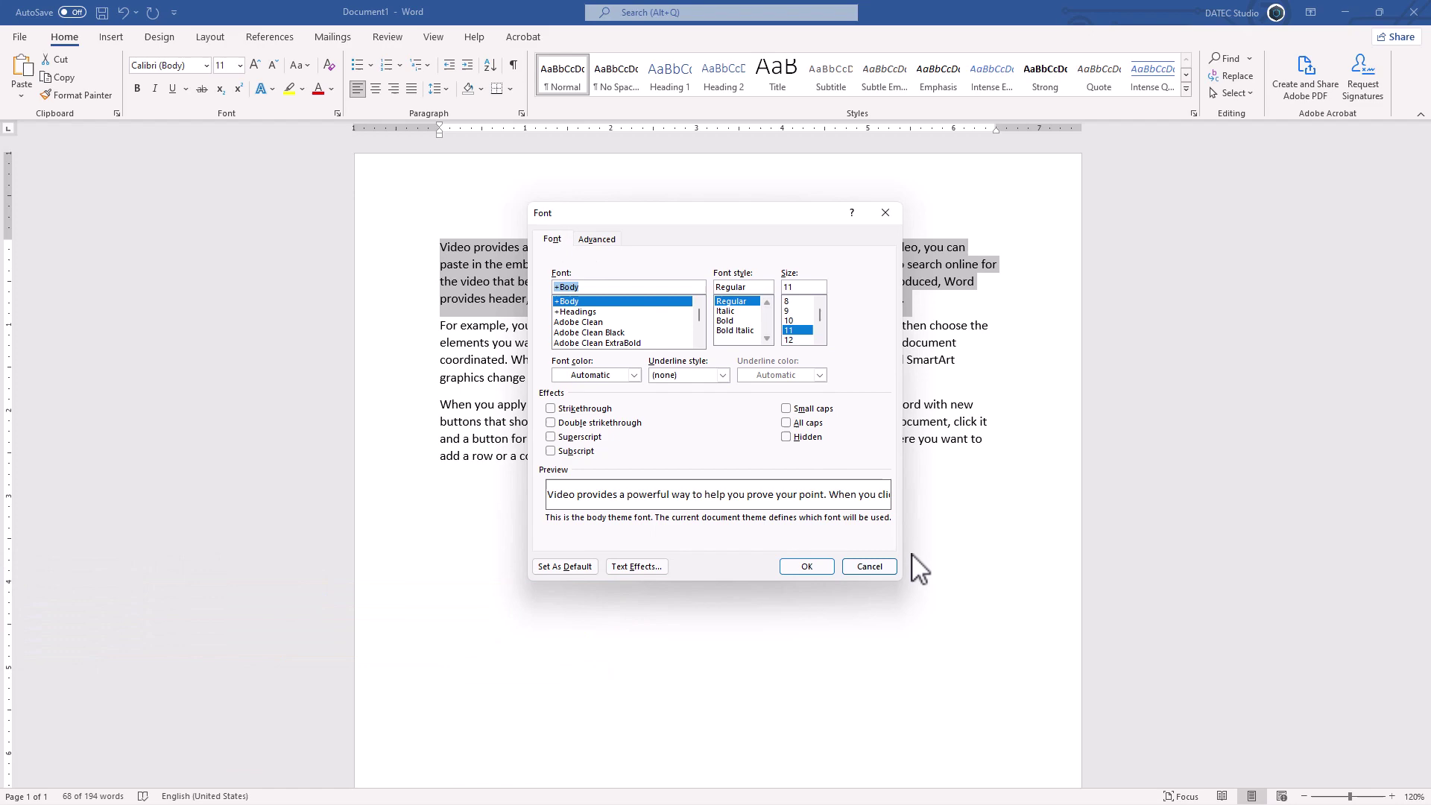
Cancel the Font dialog and draw a 1.17" by 1.91" rectangle below the third paragraph.
{"action": "left_click", "coordinate": [887, 567]}
{"action": "left_click", "coordinate": [767, 489]}
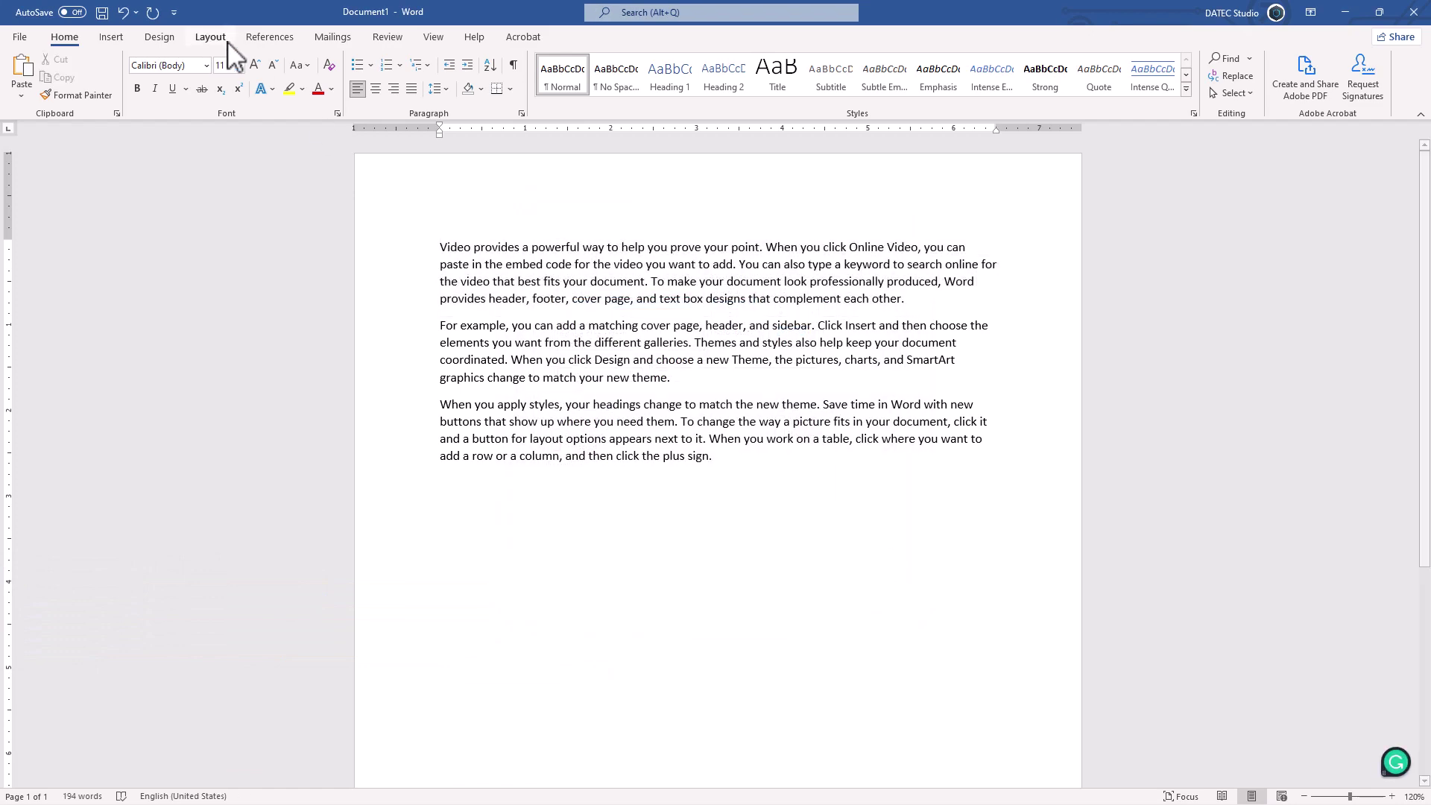
{"action": "left_click", "coordinate": [113, 38]}
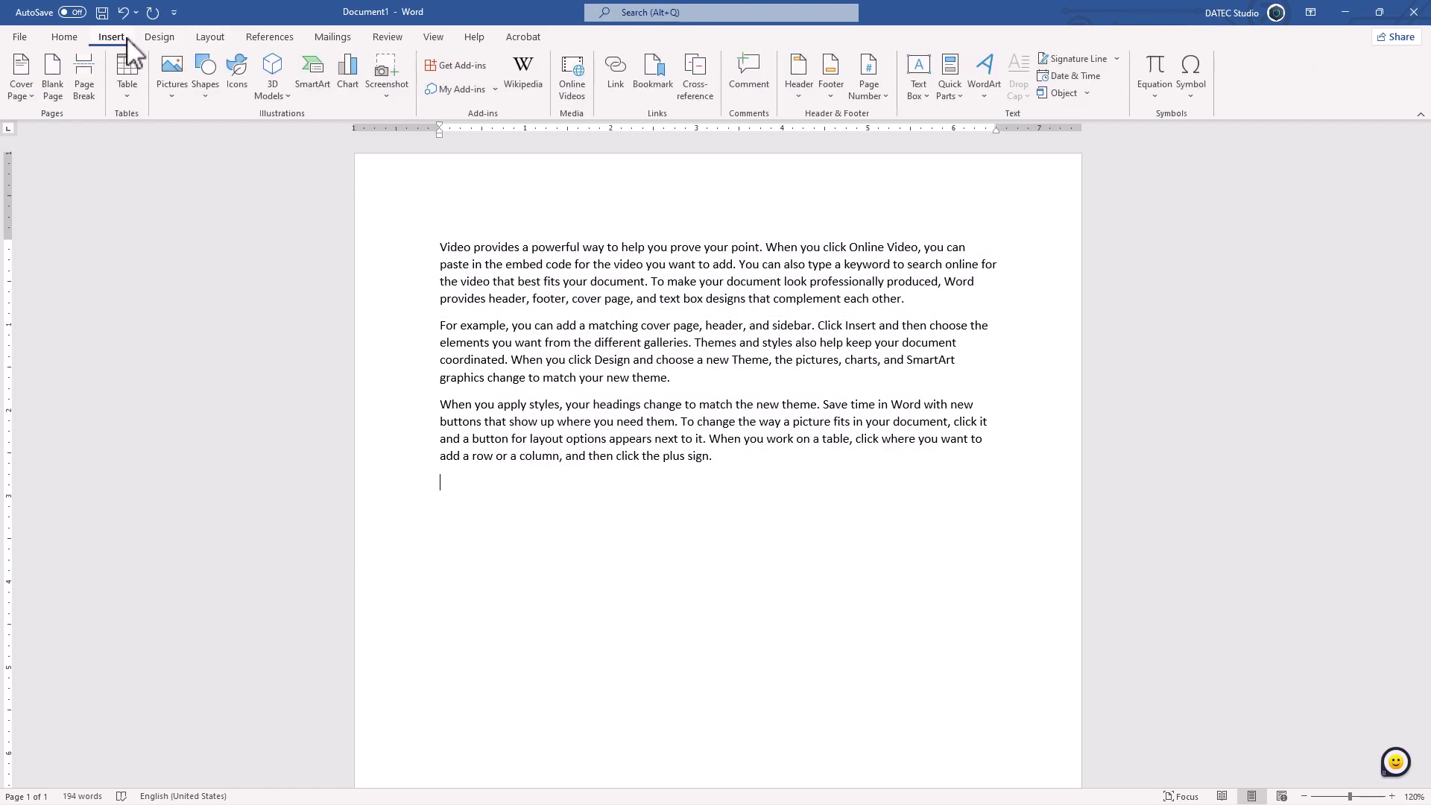
{"action": "left_click", "coordinate": [200, 74]}
{"action": "left_click", "coordinate": [247, 134]}
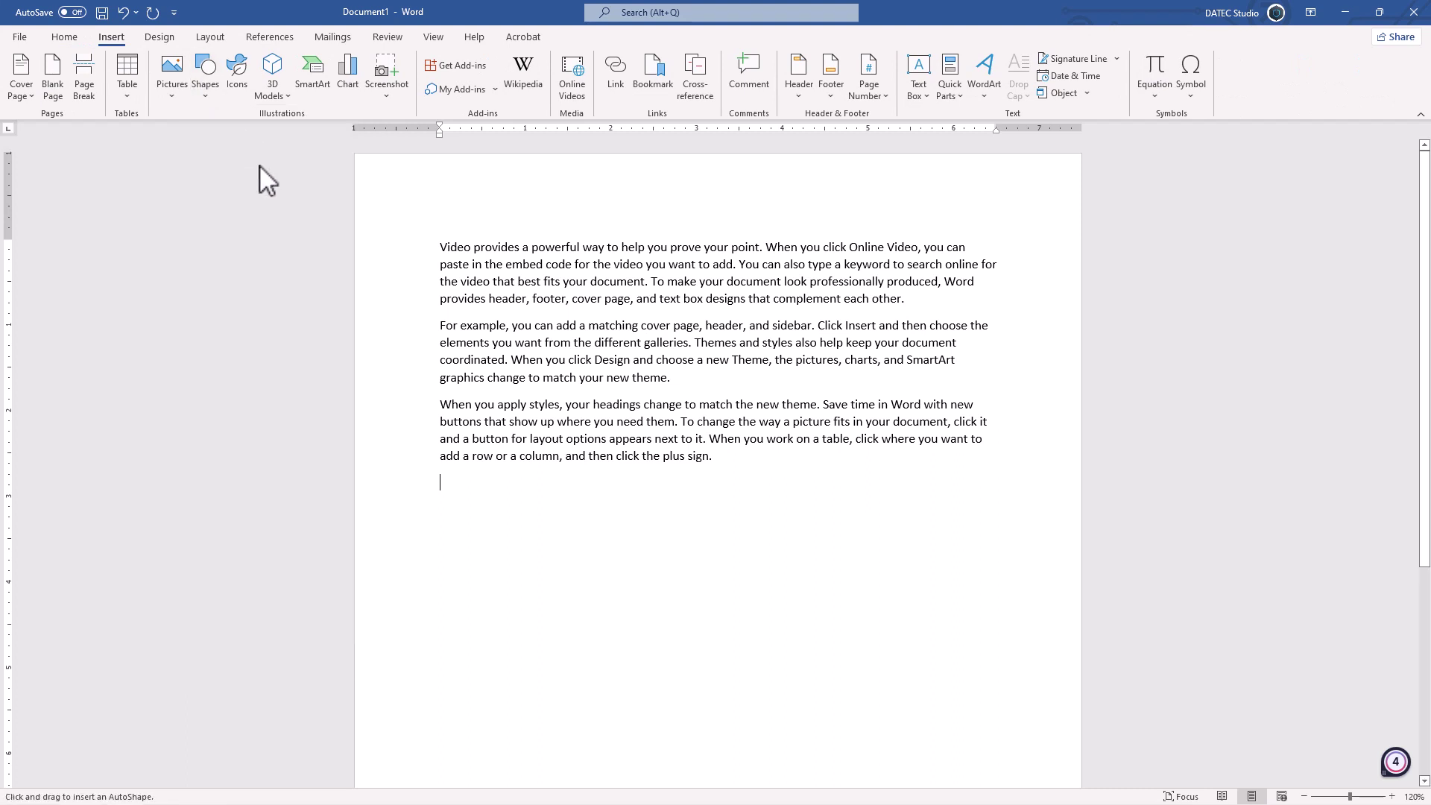
{"action": "left_click_drag", "start_coordinate": [447, 482], "coordinate": [613, 583]}
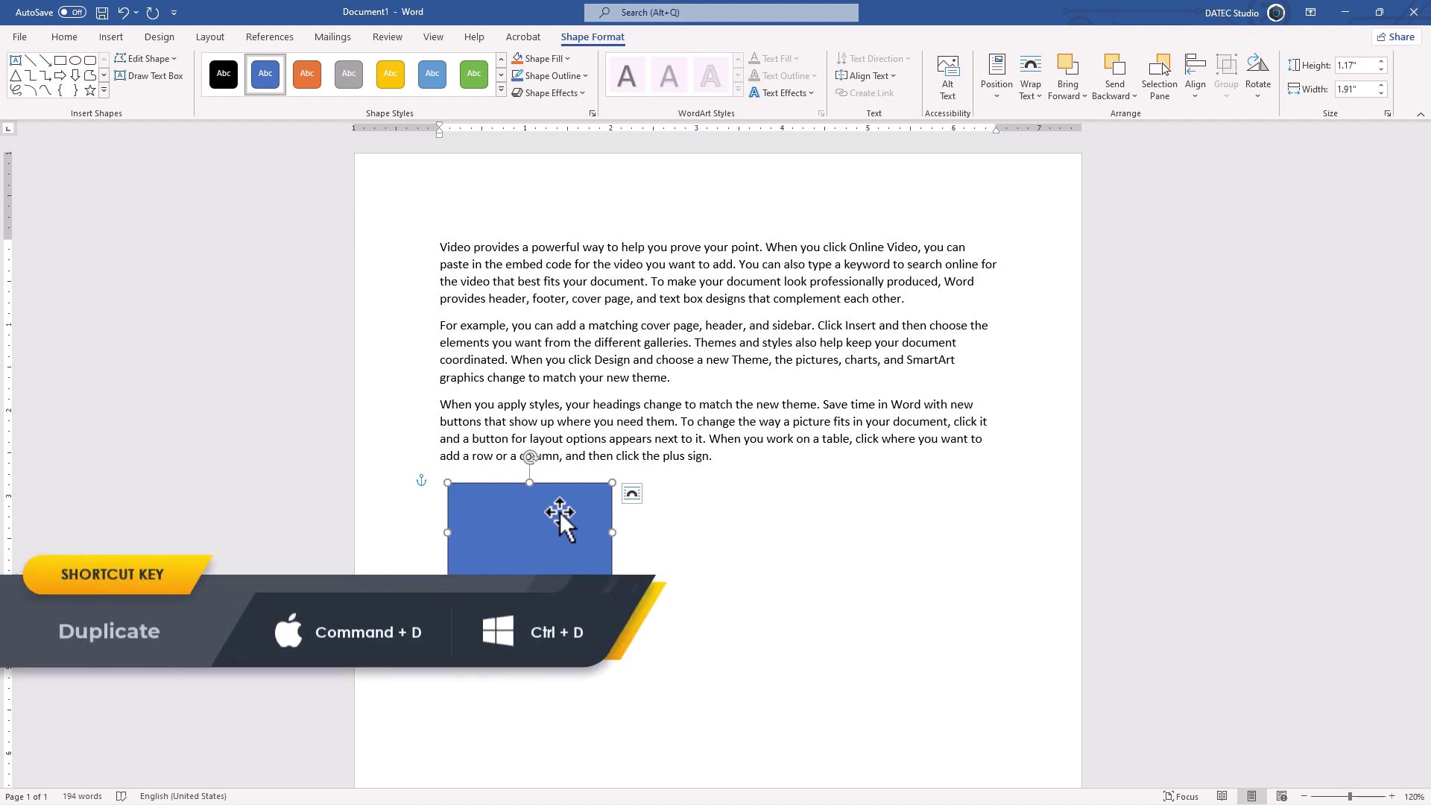
Duplicate the rectangle repeatedly with Ctrl+D to form a cascade of five overlapping rectangles.
{"action": "key", "text": "ctrl+d"}
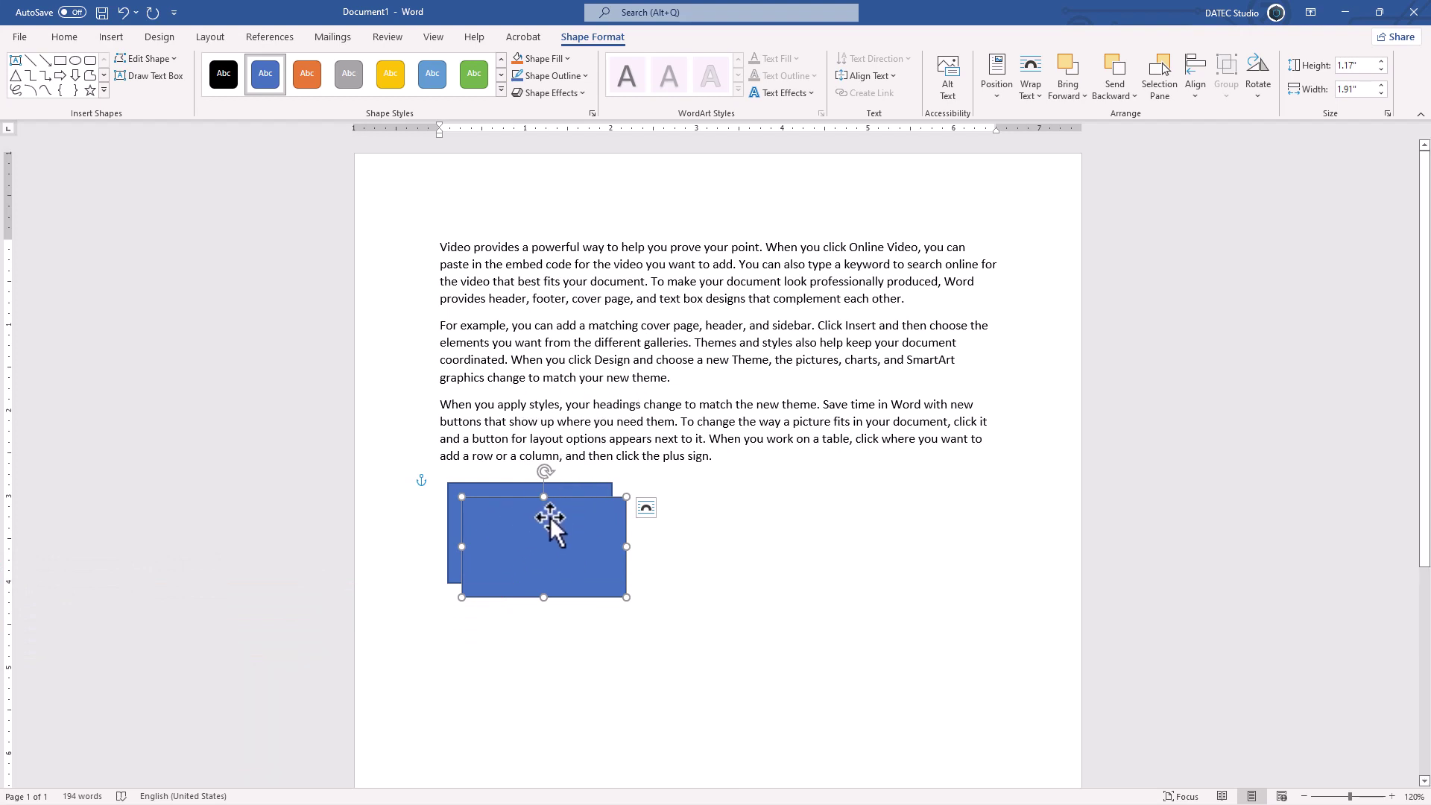
{"action": "left_click", "coordinate": [518, 489], "text": "shift"}
{"action": "key", "text": "ctrl+d"}
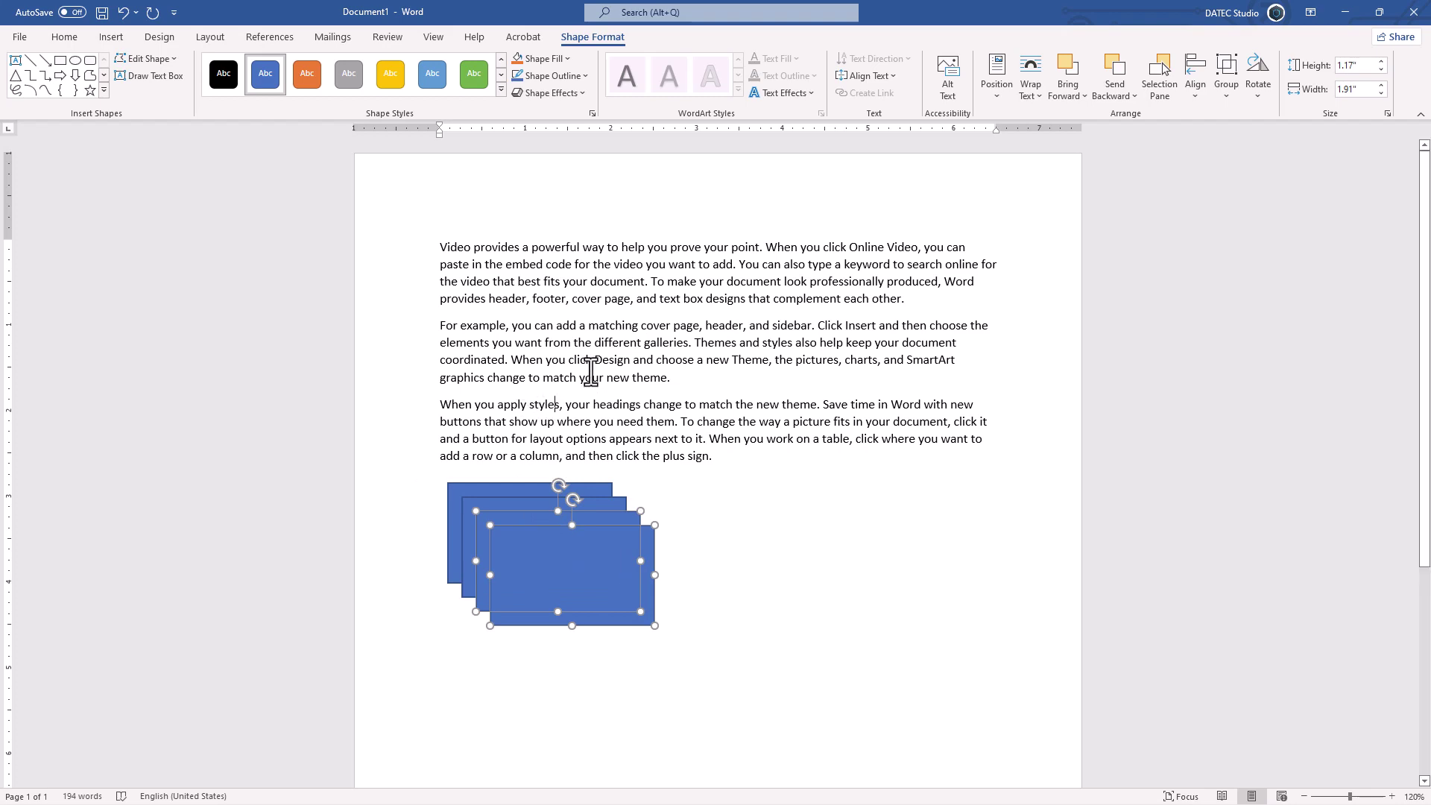
{"action": "left_click", "coordinate": [558, 404]}
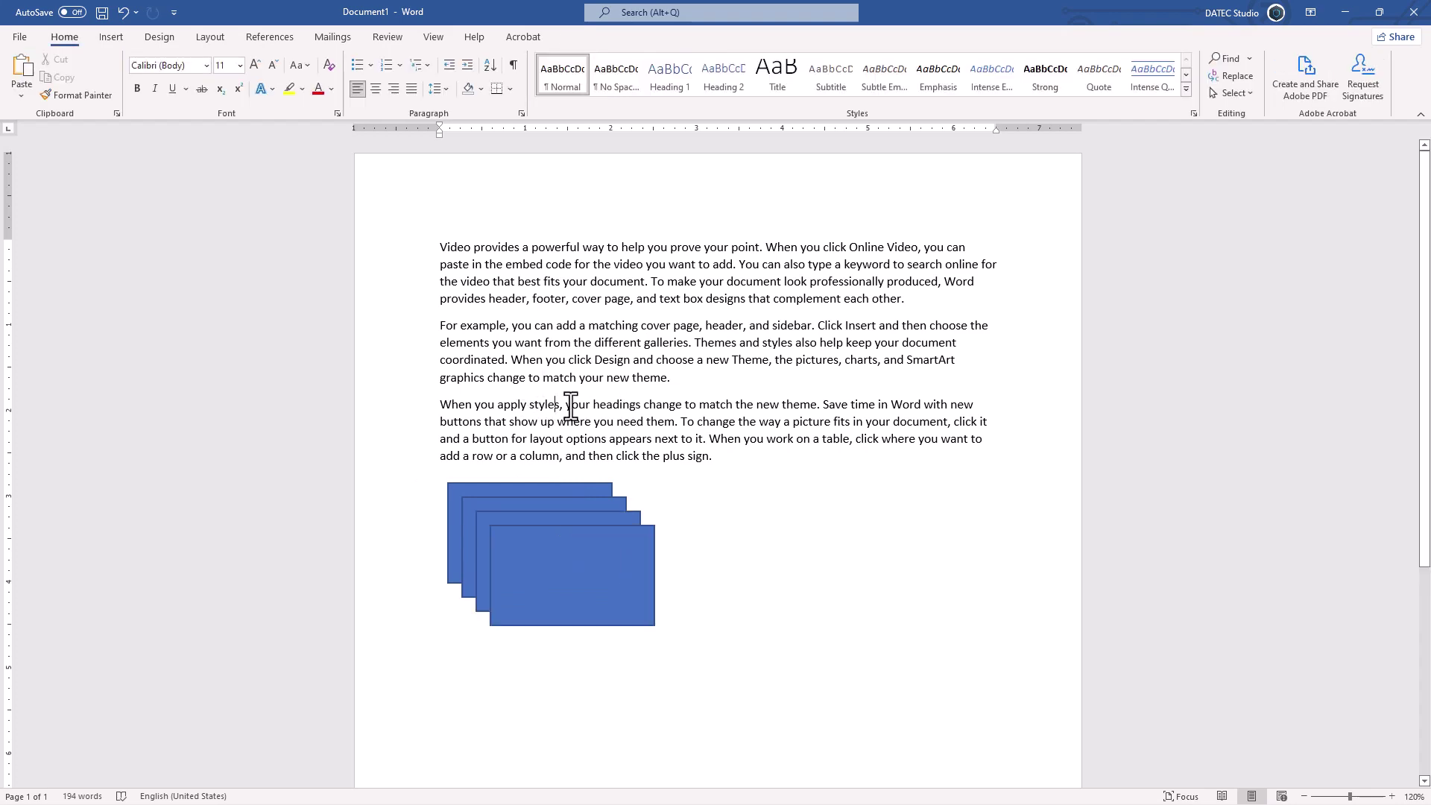
{"action": "key", "text": "ctrl+d"}
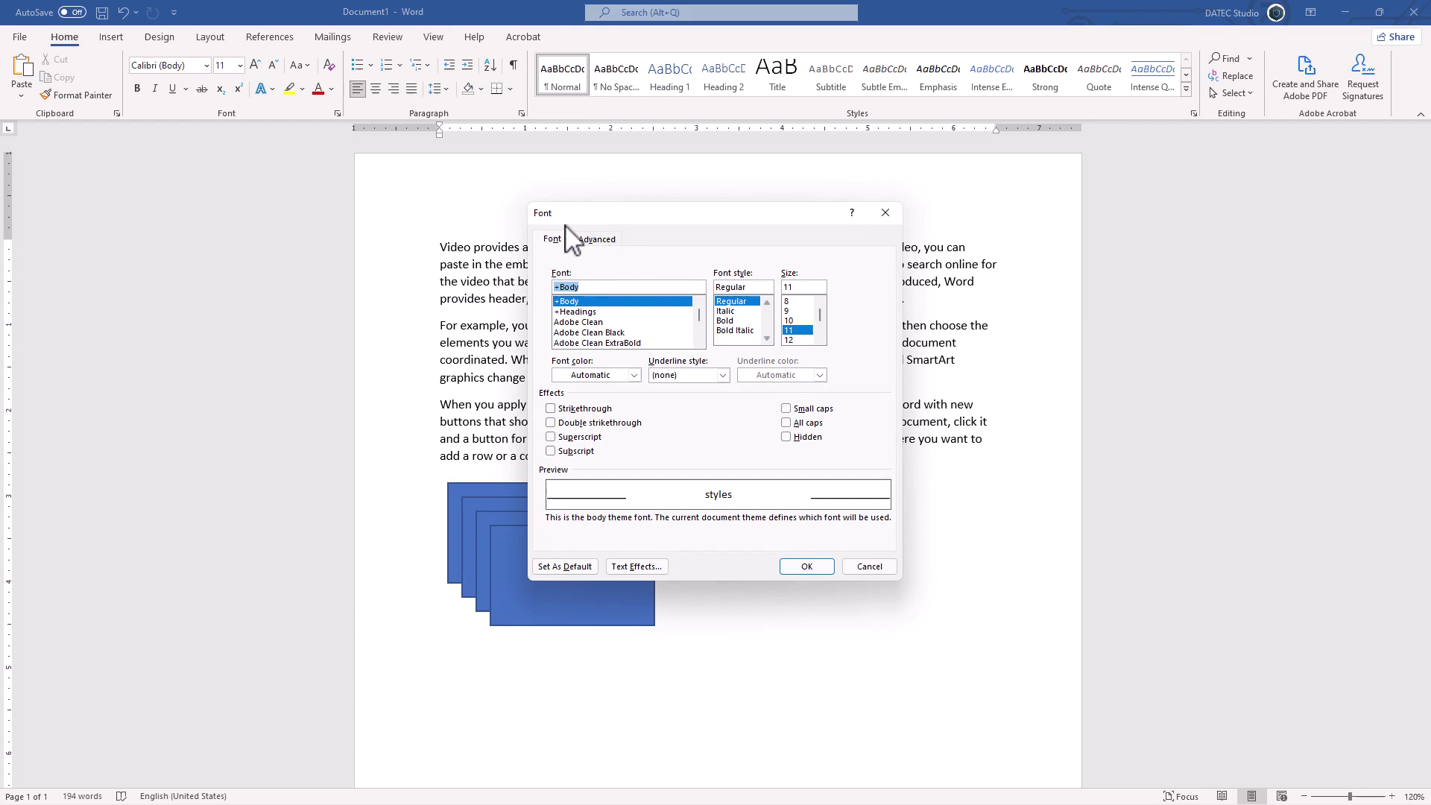
{"action": "left_click", "coordinate": [869, 566]}
{"action": "left_click", "coordinate": [640, 570]}
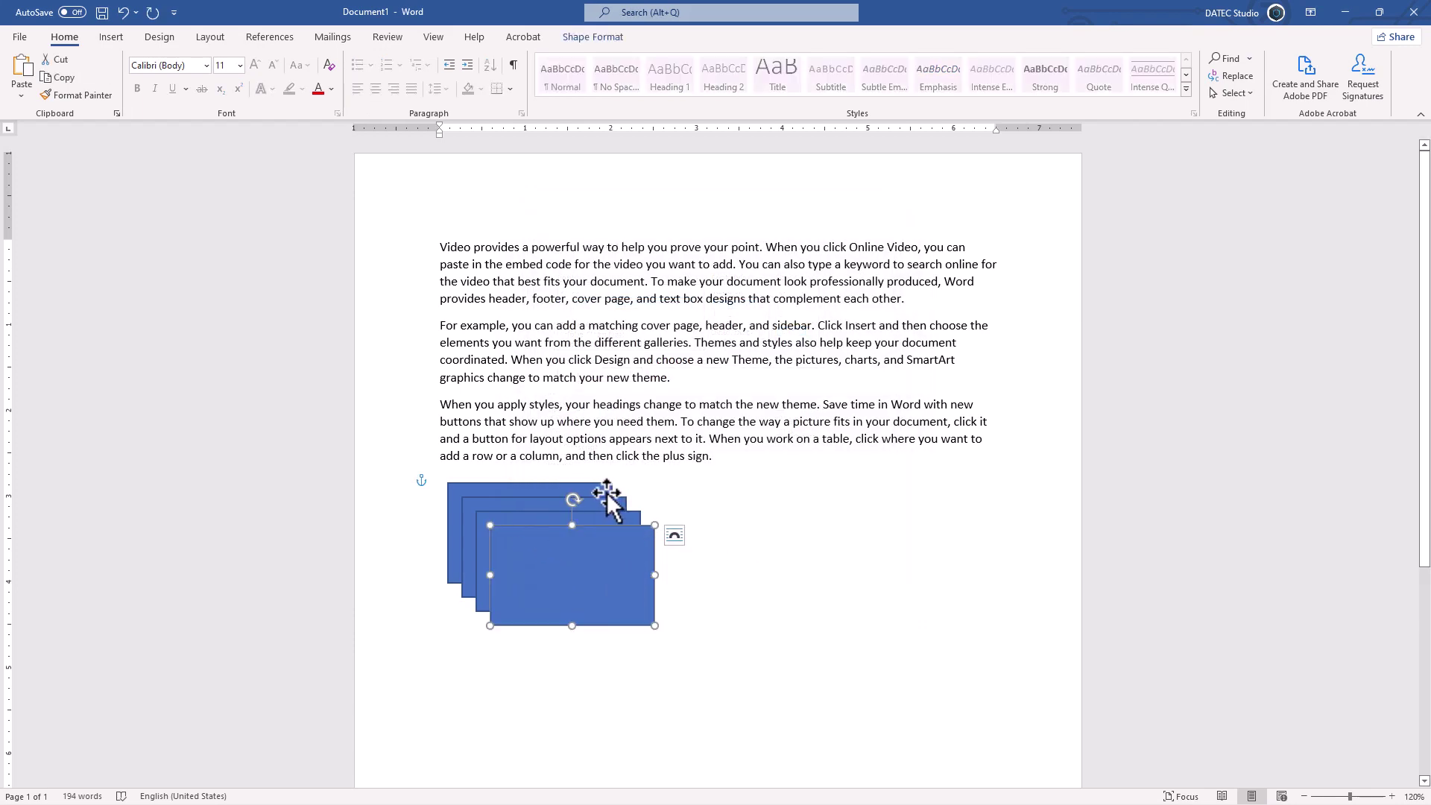
{"action": "key", "text": "ctrl+d"}
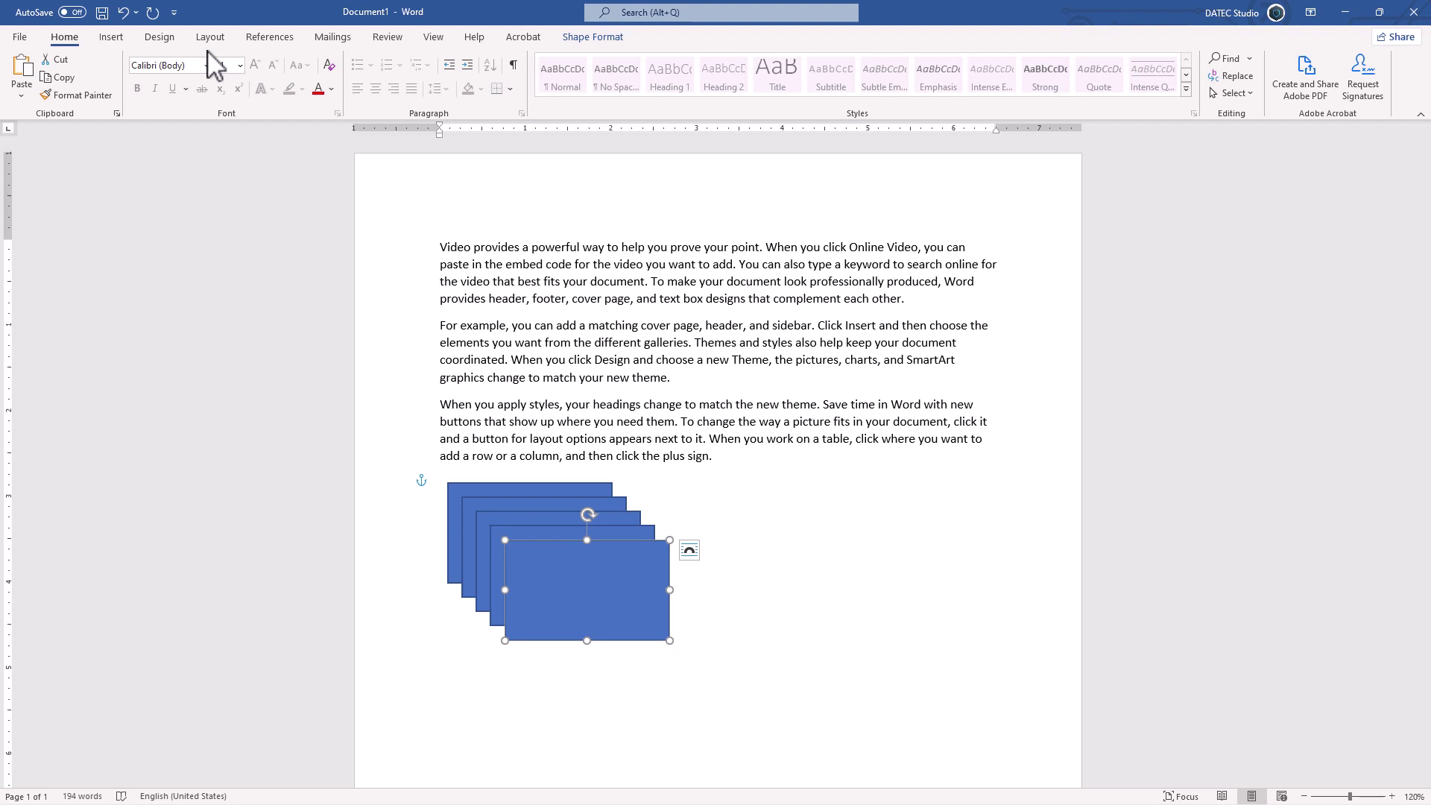
Add the Save As command from All Commands to the Quick Access Toolbar in Word Options.
{"action": "left_click", "coordinate": [18, 38]}
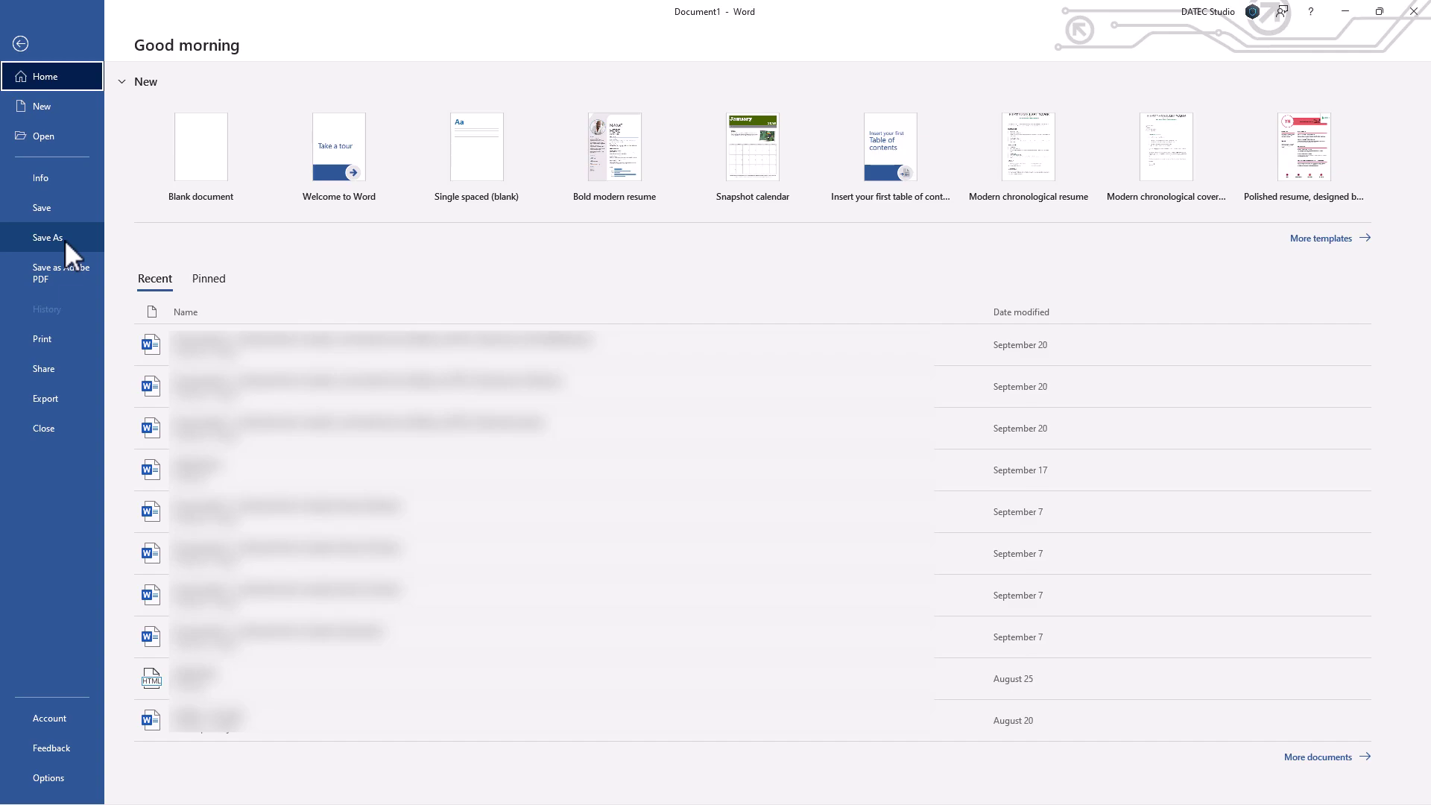
{"action": "key", "text": "Escape"}
{"action": "left_click", "coordinate": [174, 13]}
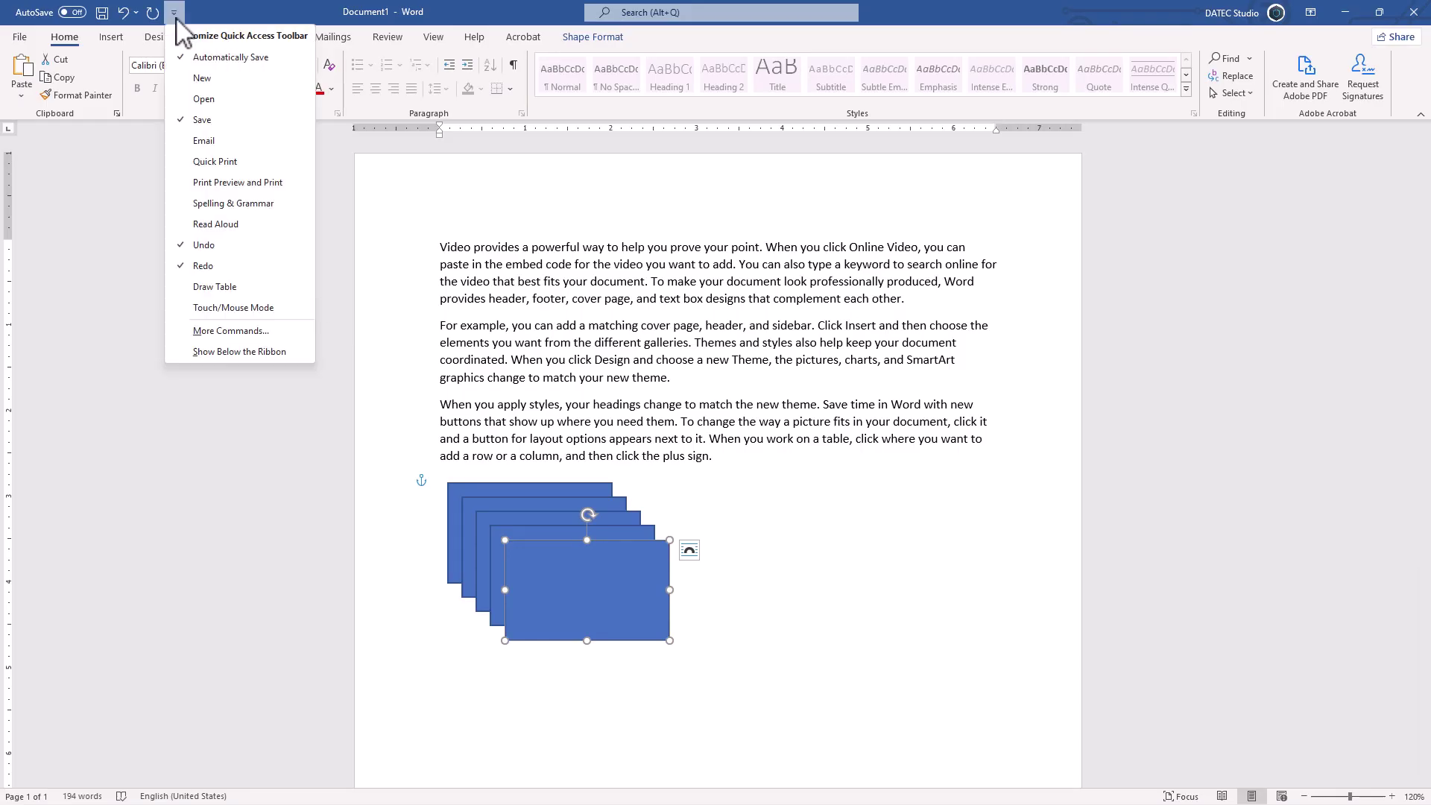
{"action": "left_click", "coordinate": [273, 333]}
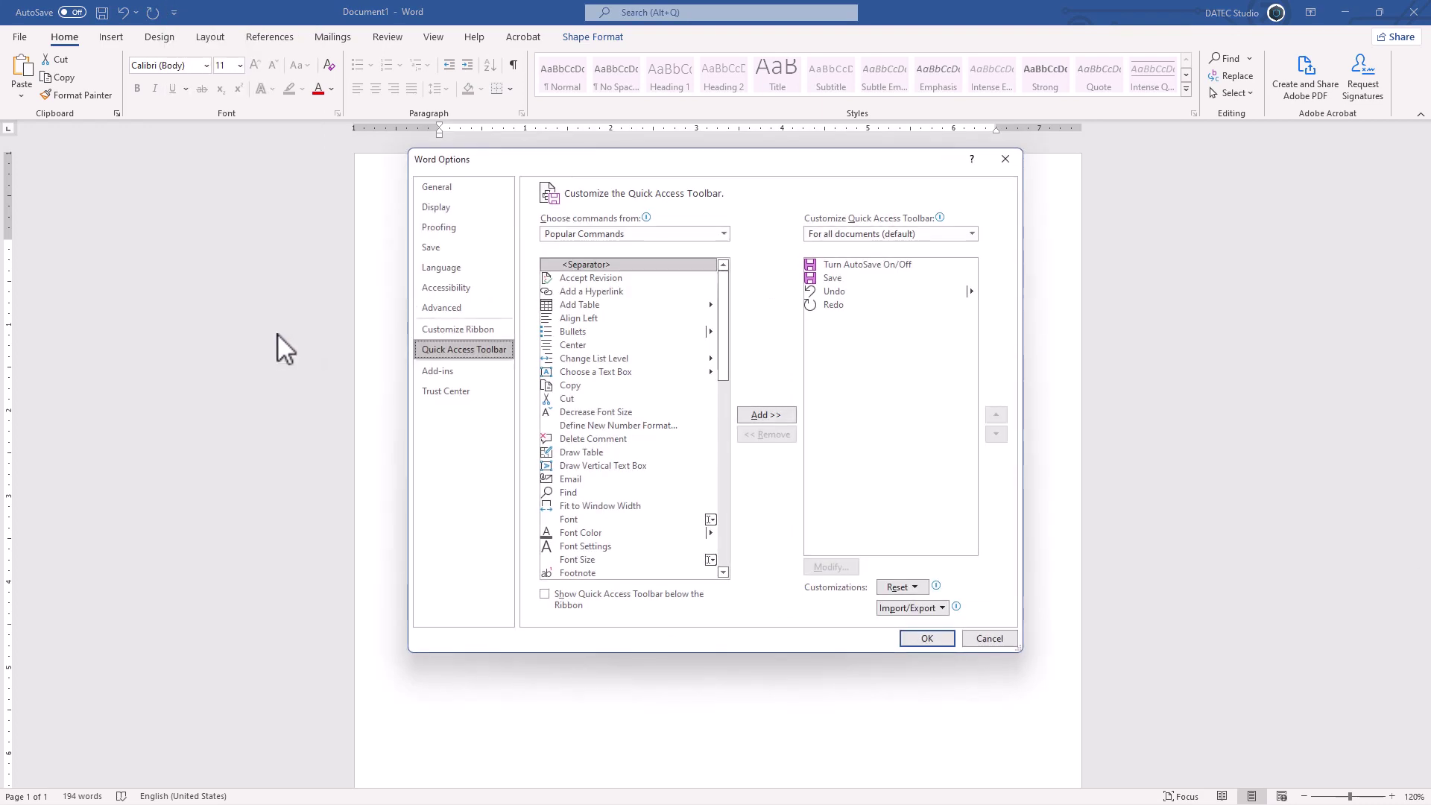
{"action": "left_click", "coordinate": [635, 234]}
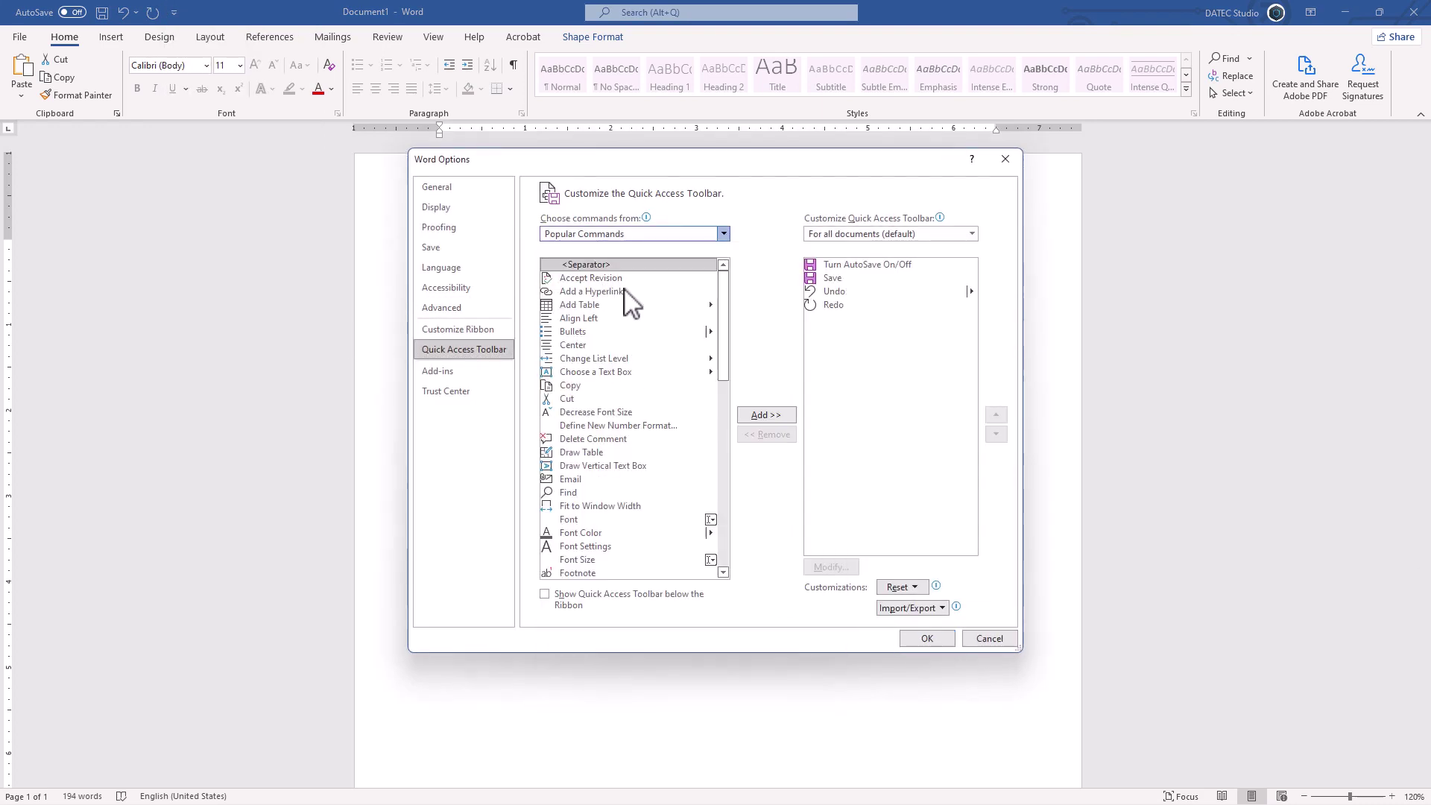
{"action": "key", "text": "Escape"}
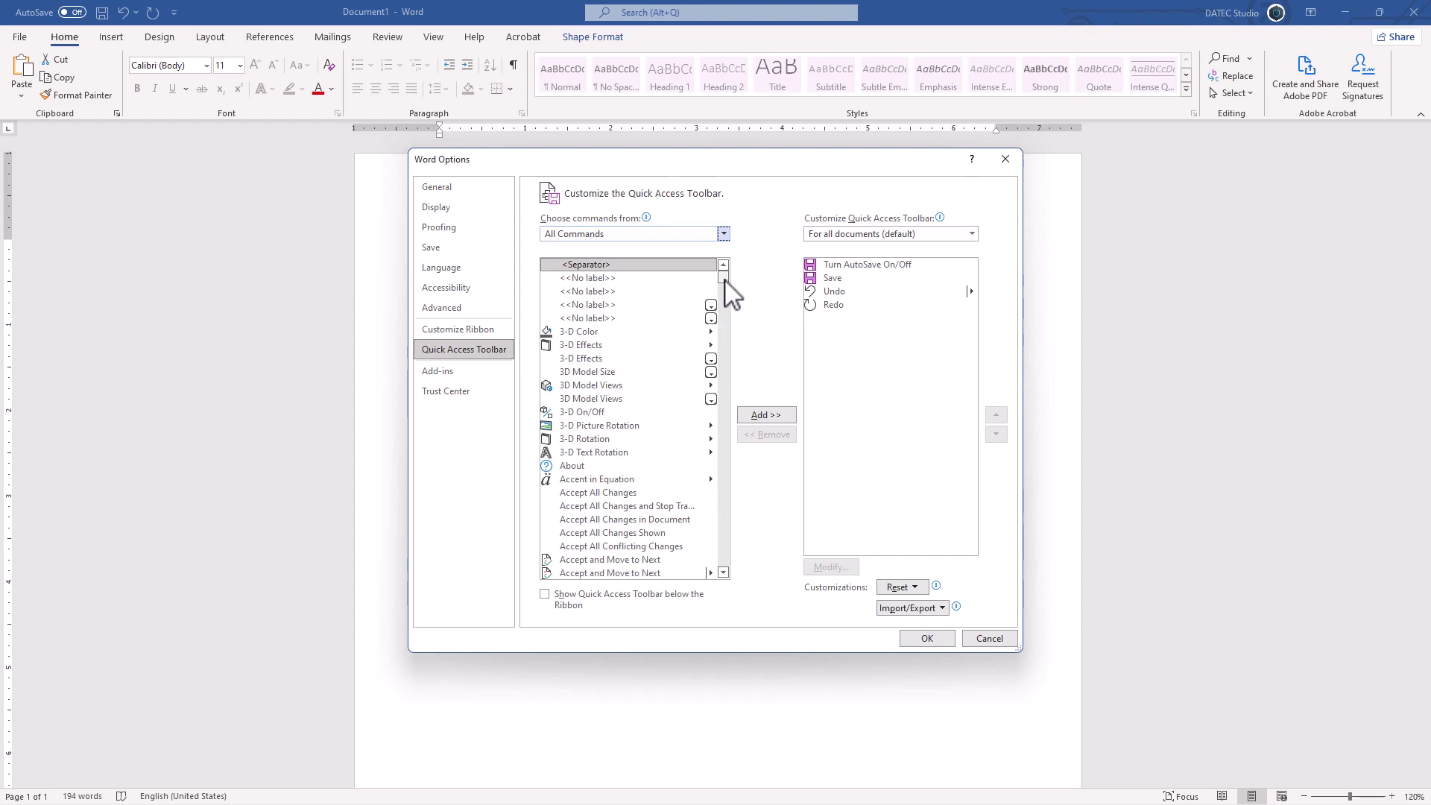
{"action": "left_click_drag", "start_coordinate": [722, 293], "coordinate": [723, 498]}
{"action": "left_click", "coordinate": [589, 559]}
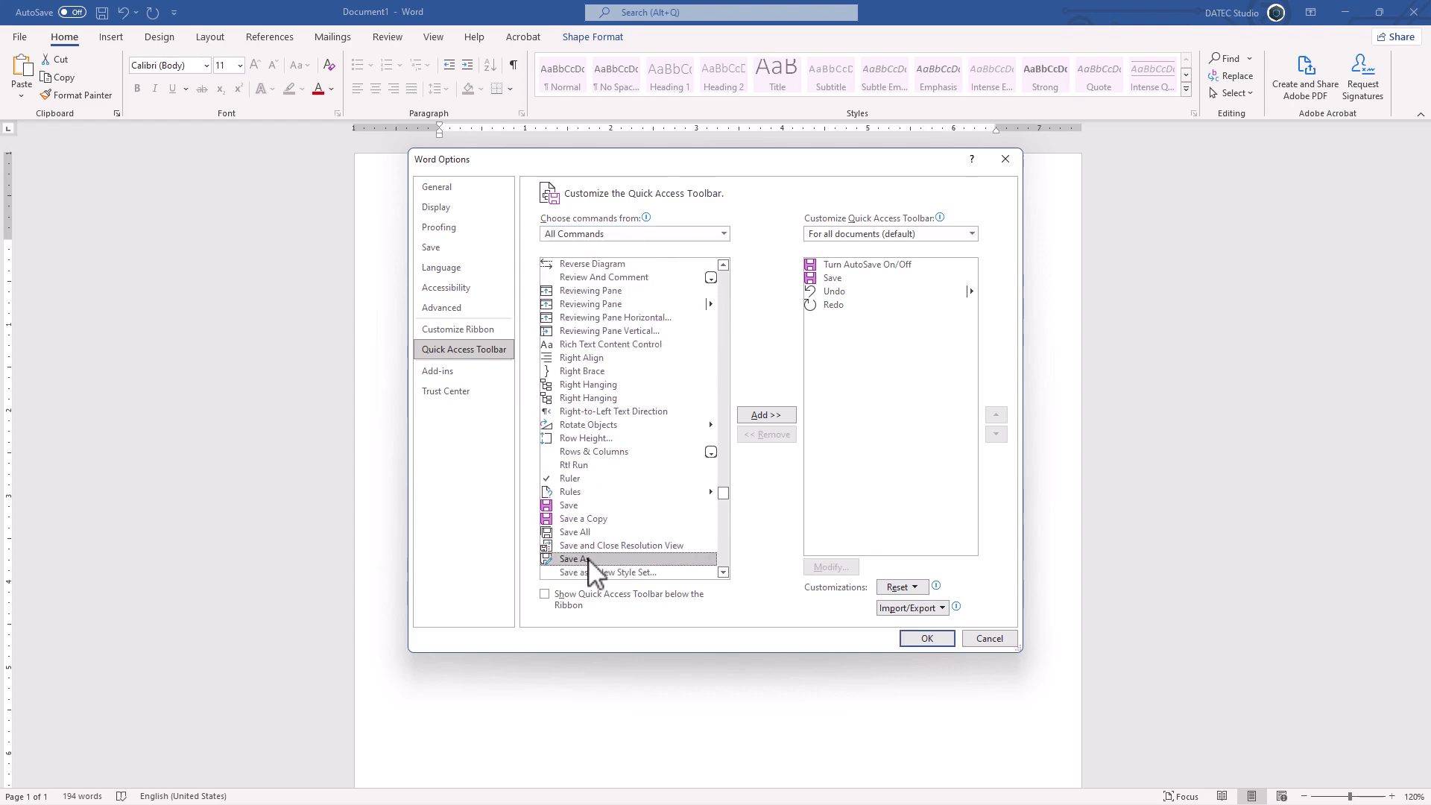
{"action": "left_click", "coordinate": [761, 417]}
{"action": "left_click", "coordinate": [913, 638]}
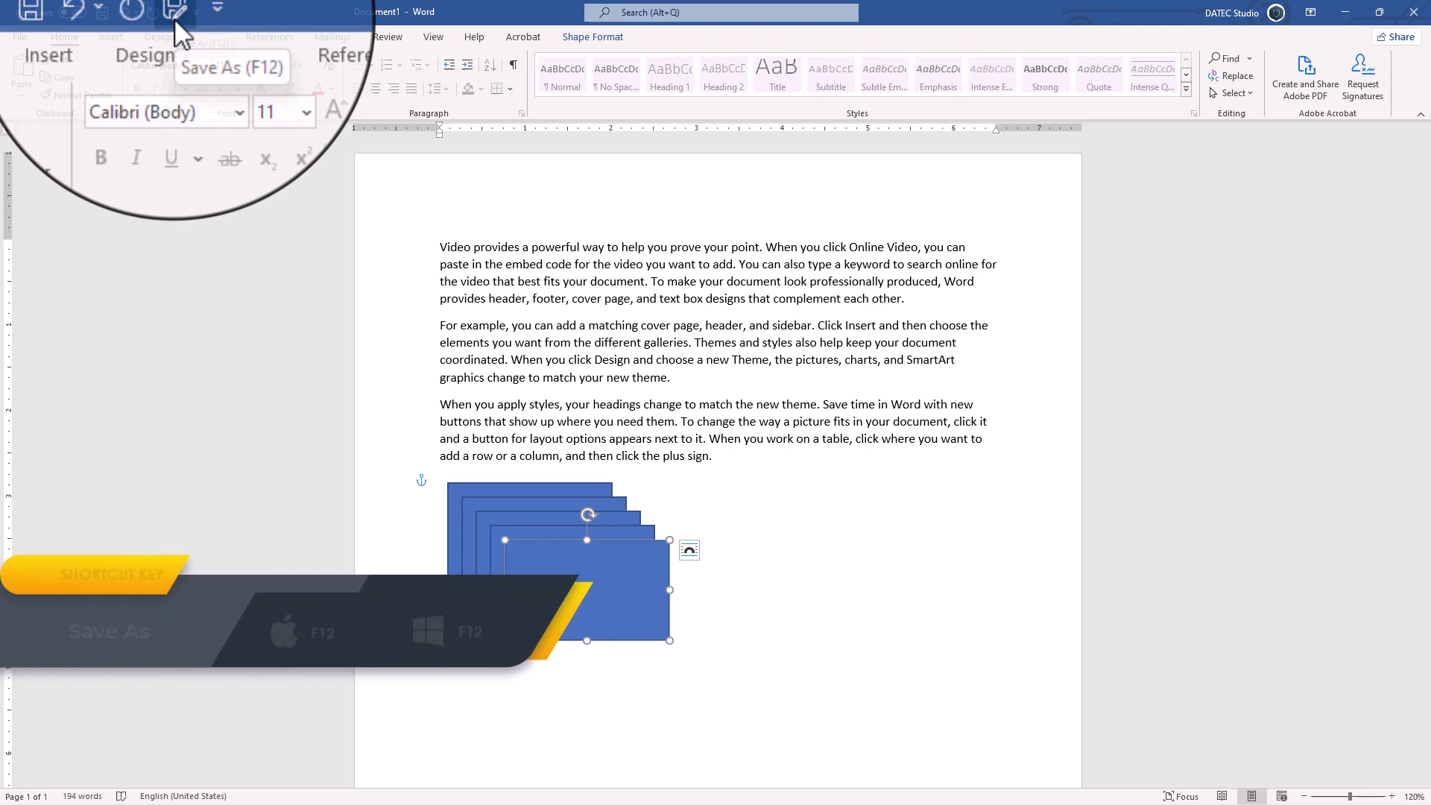
{"action": "key", "text": "F12"}
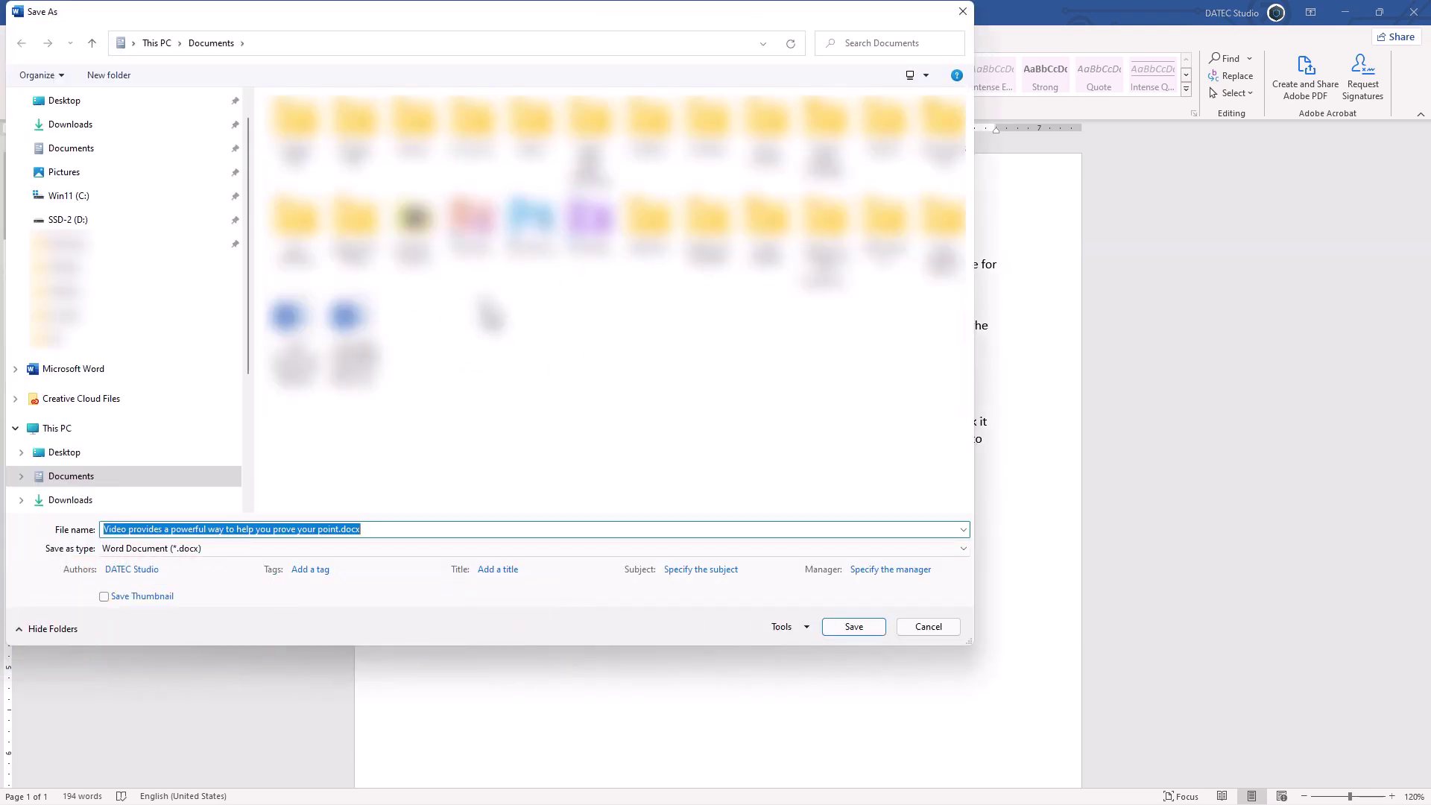
{"action": "key", "text": "Escape"}
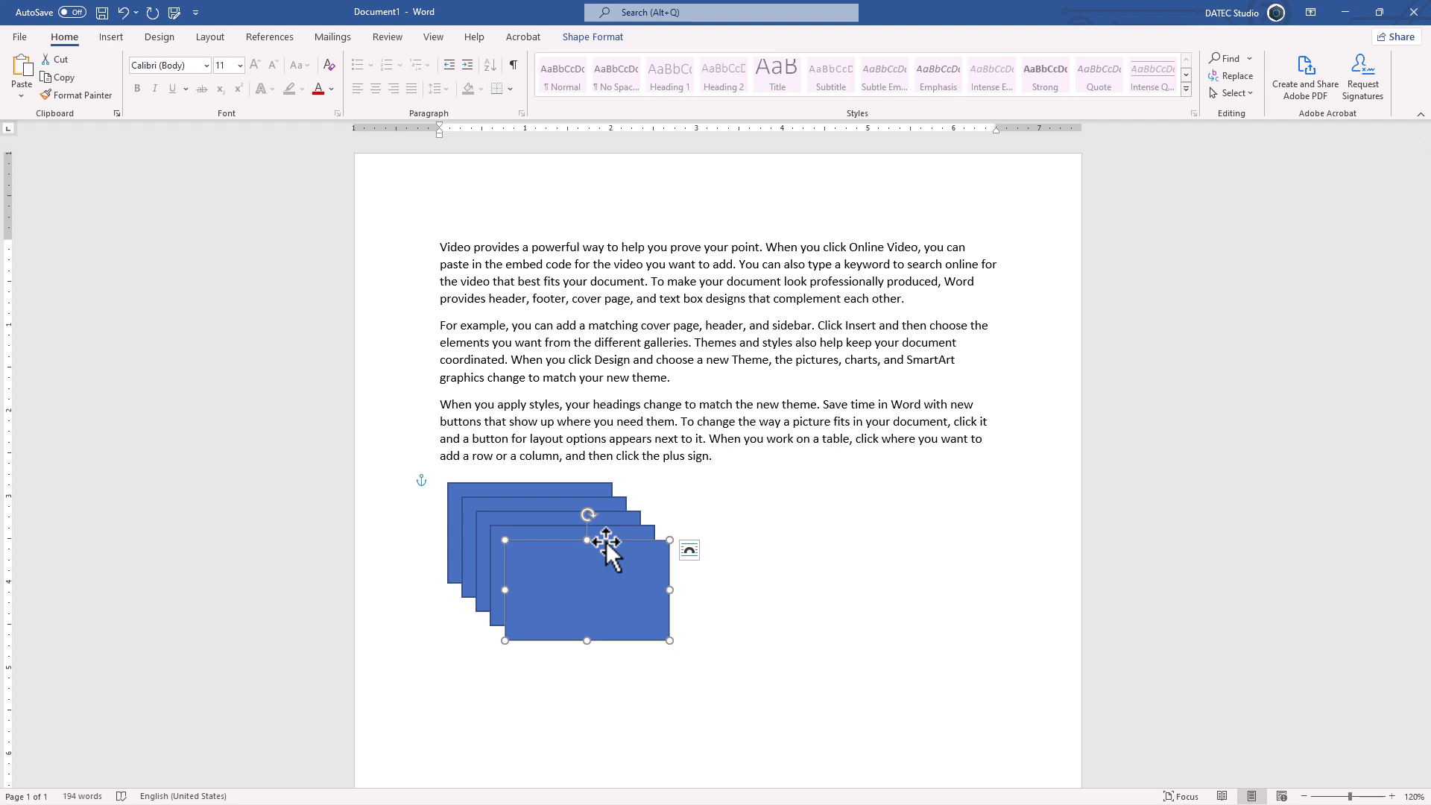
Insert '1' right after 'For' at the start of the second paragraph and select it.
{"action": "left_click", "coordinate": [621, 341]}
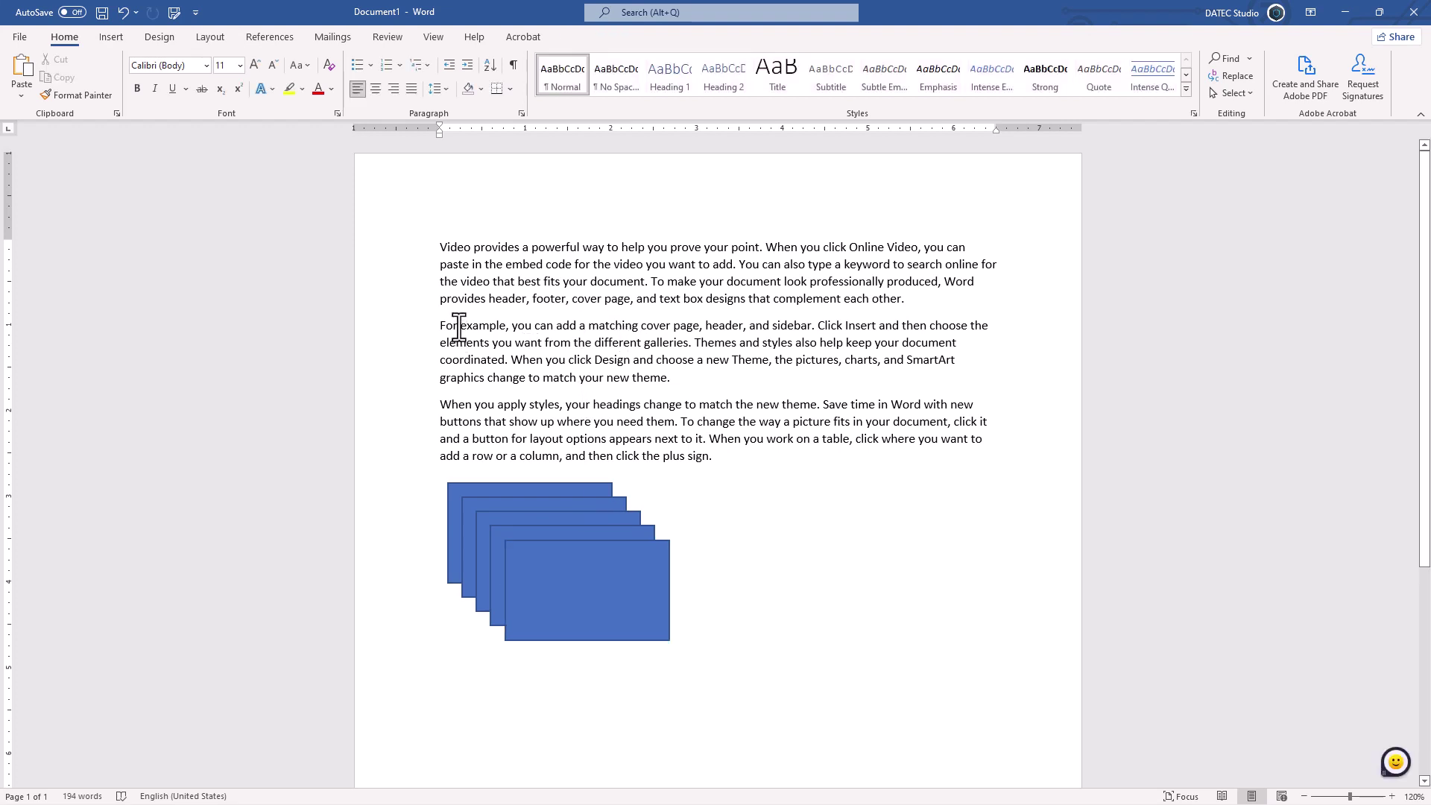
{"action": "left_click", "coordinate": [459, 326]}
{"action": "type", "text": "1"}
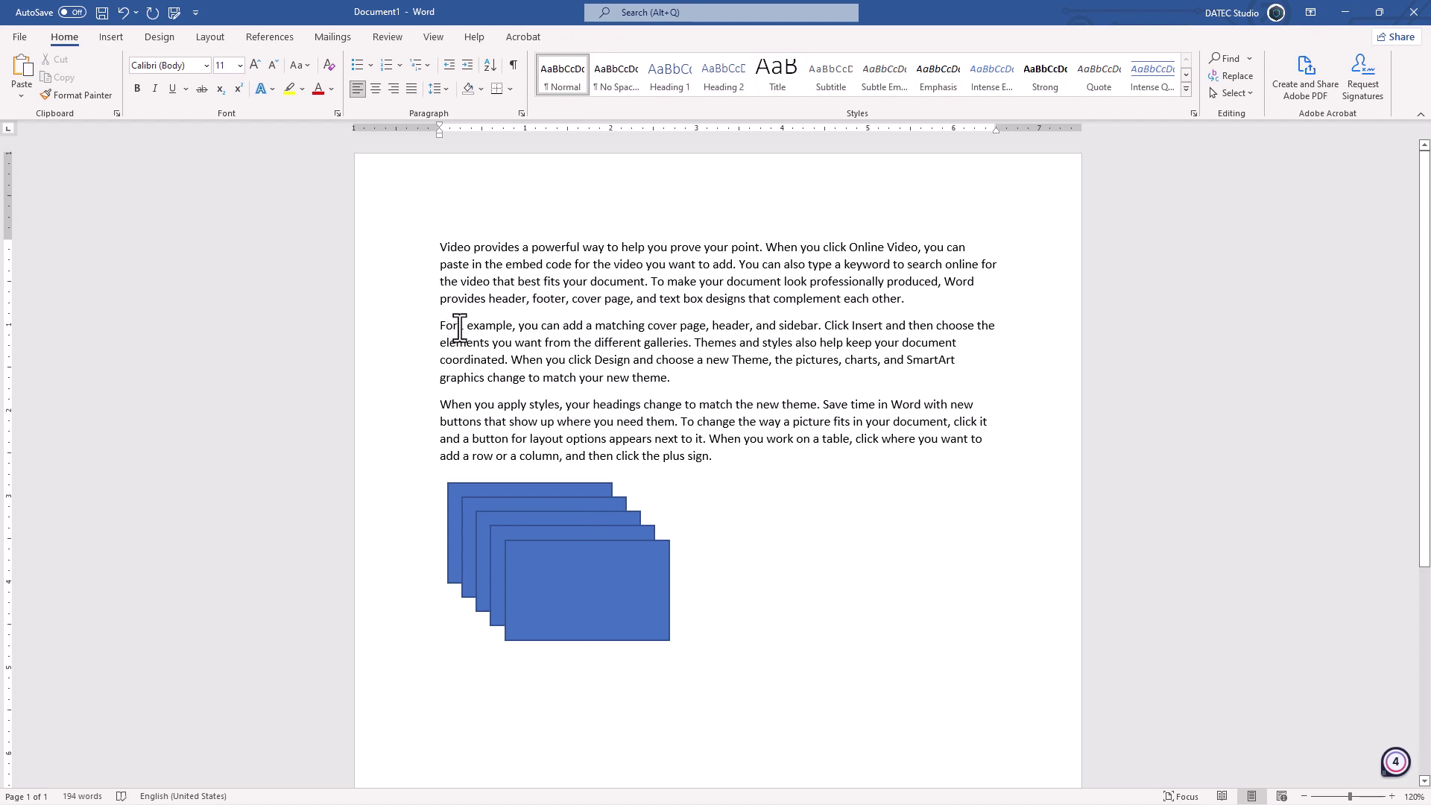
{"action": "left_click_drag", "start_coordinate": [464, 328], "coordinate": [457, 328]}
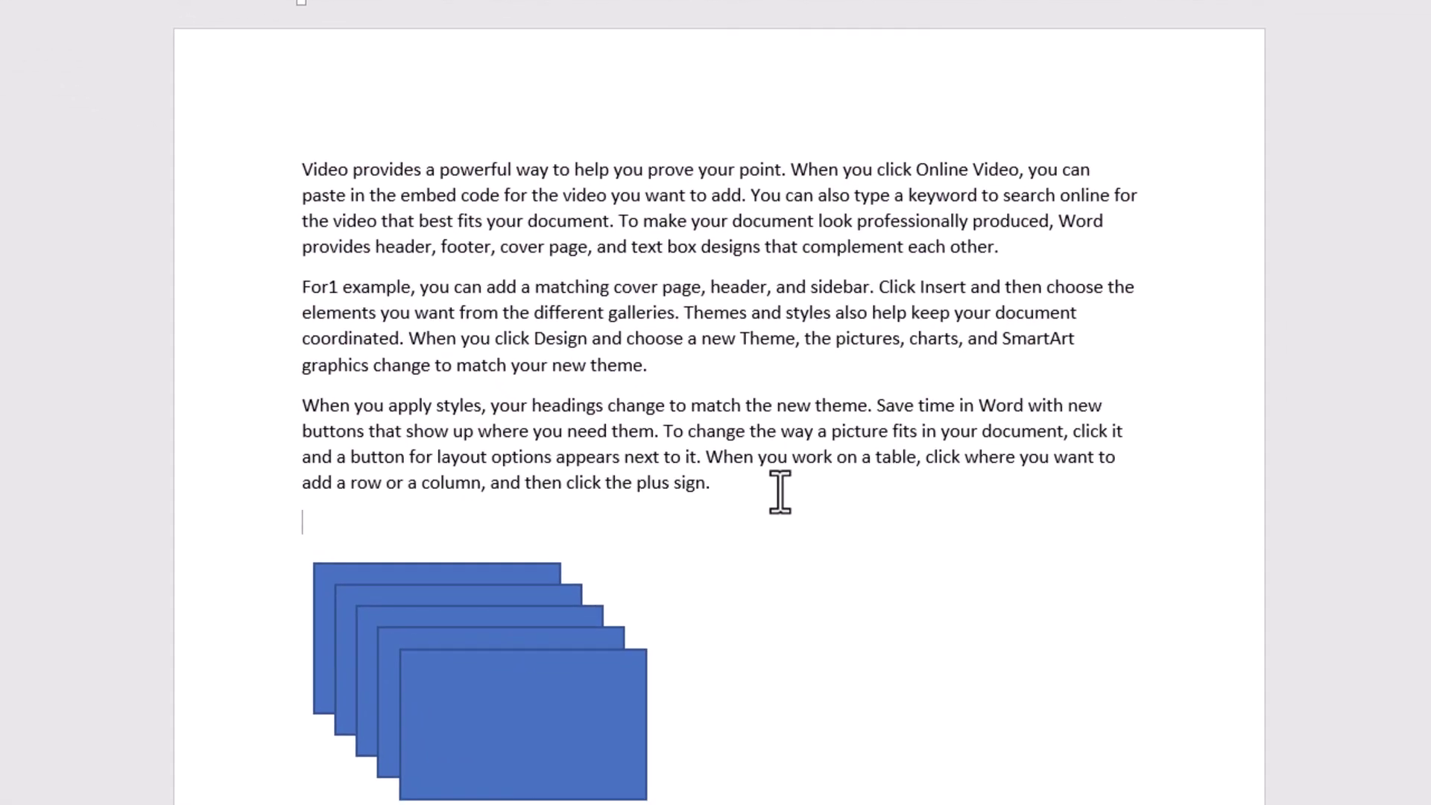
Type '=+' on the empty line below the third paragraph.
{"action": "type", "text": "="}
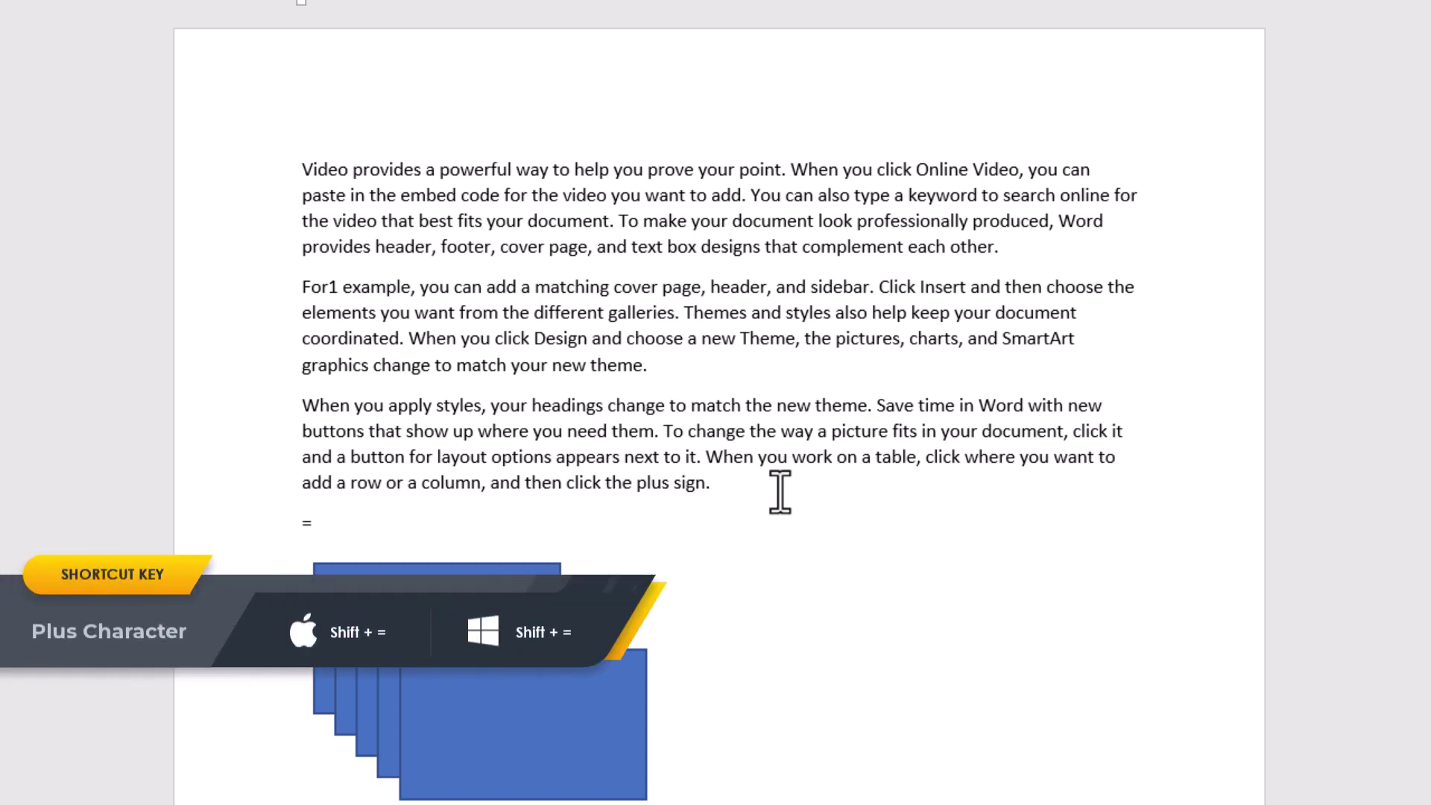
{"action": "type", "text": "+"}
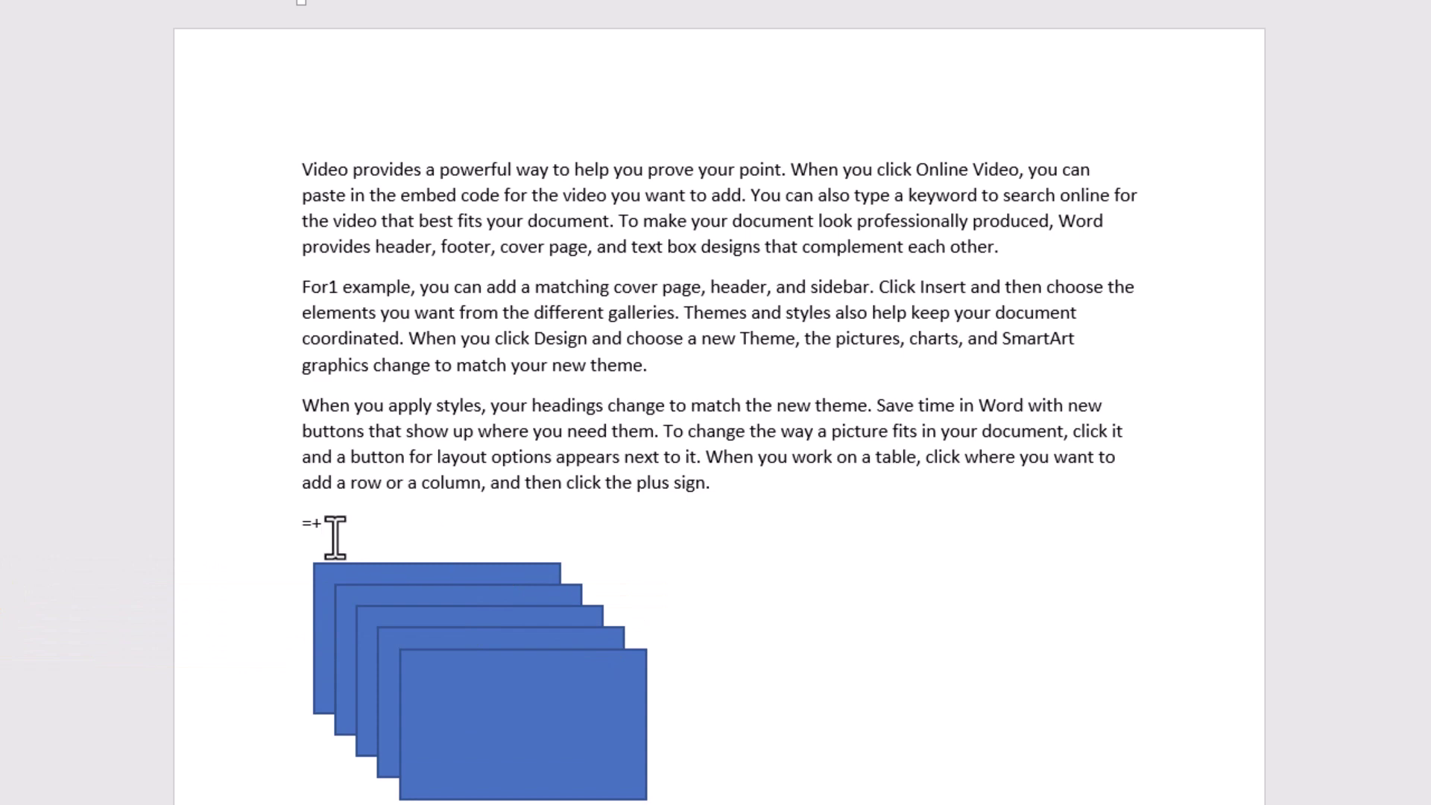
{"action": "left_click_drag", "start_coordinate": [313, 525], "coordinate": [332, 535]}
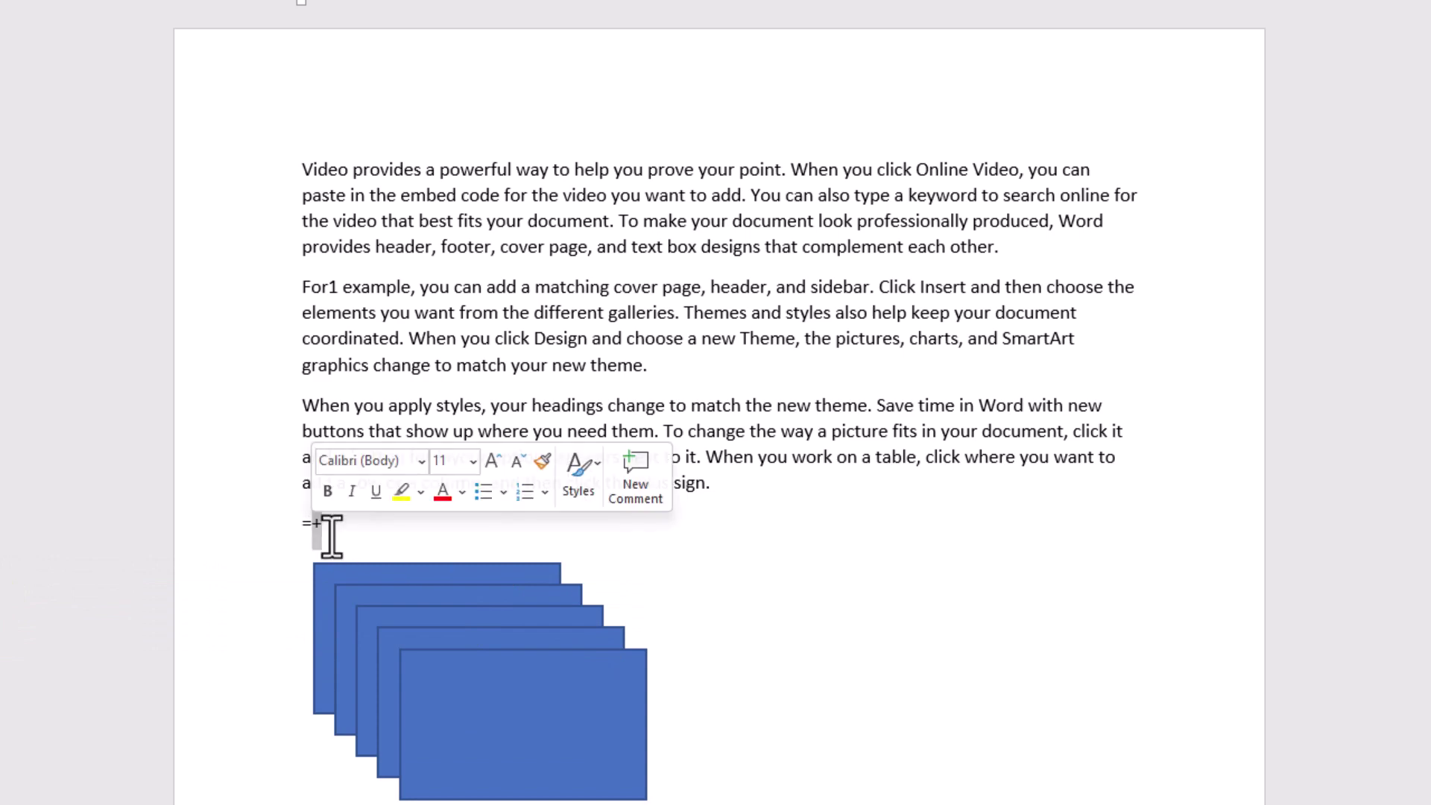
{"action": "left_click", "coordinate": [332, 531]}
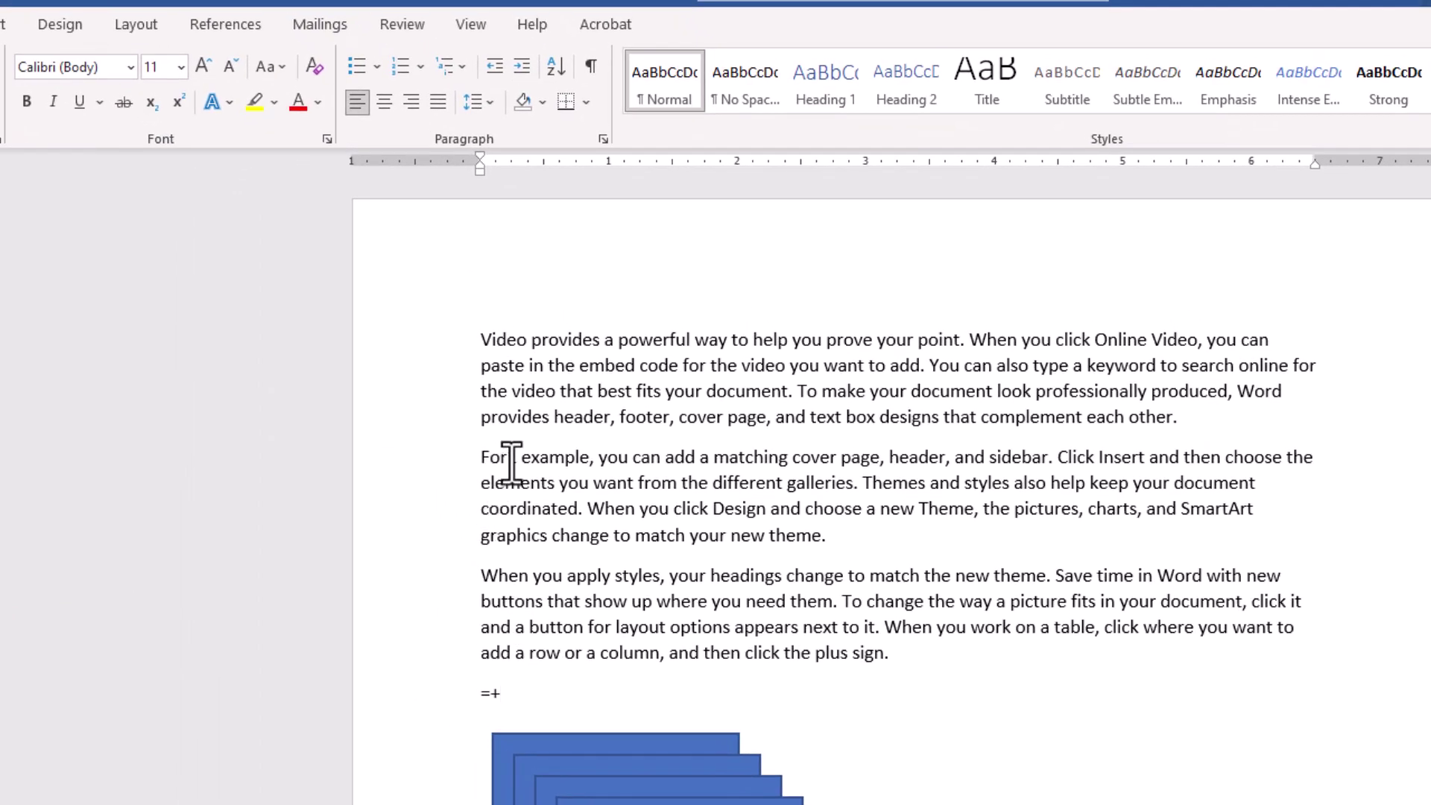
{"action": "left_click_drag", "start_coordinate": [507, 458], "coordinate": [516, 458]}
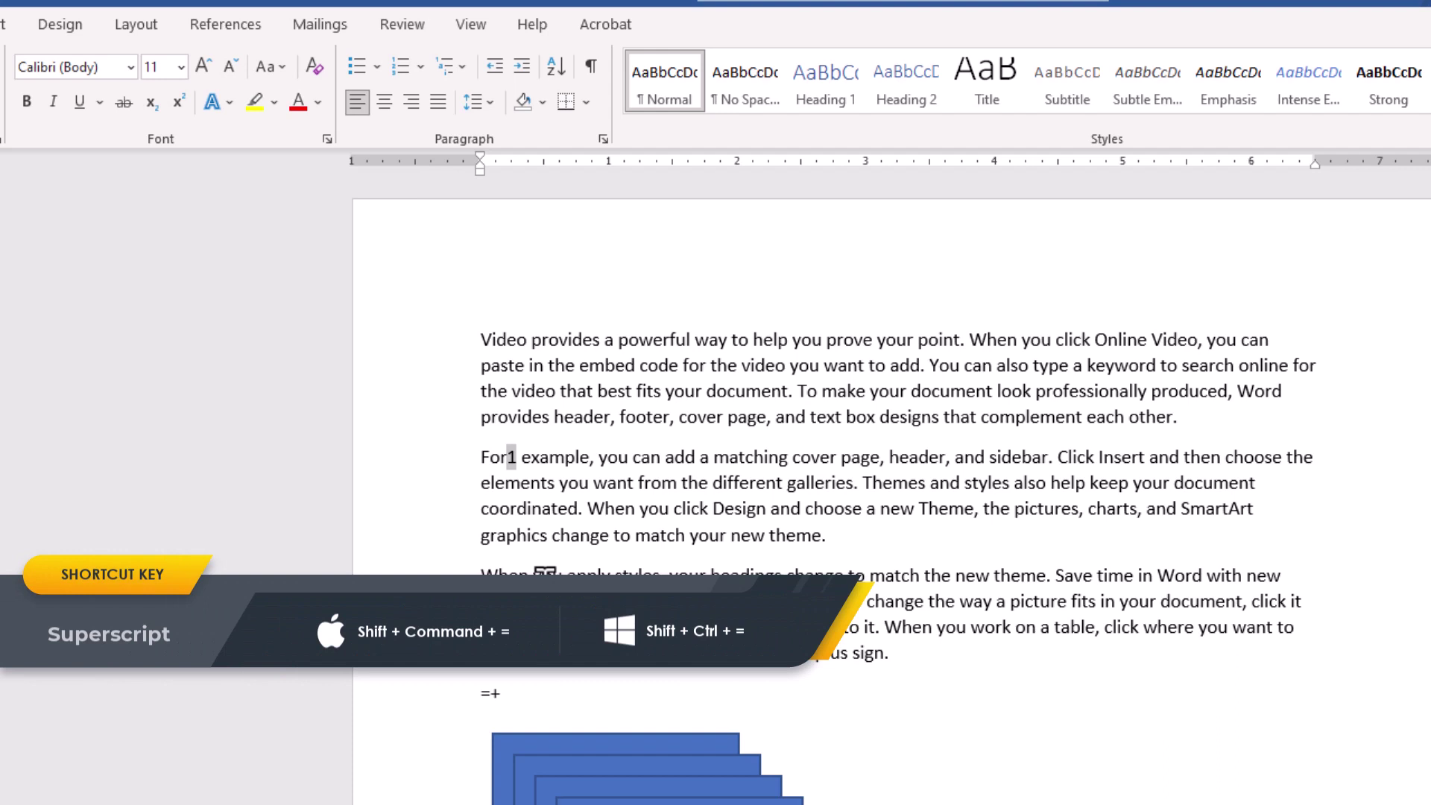
{"action": "key", "text": "ctrl+shift+equal"}
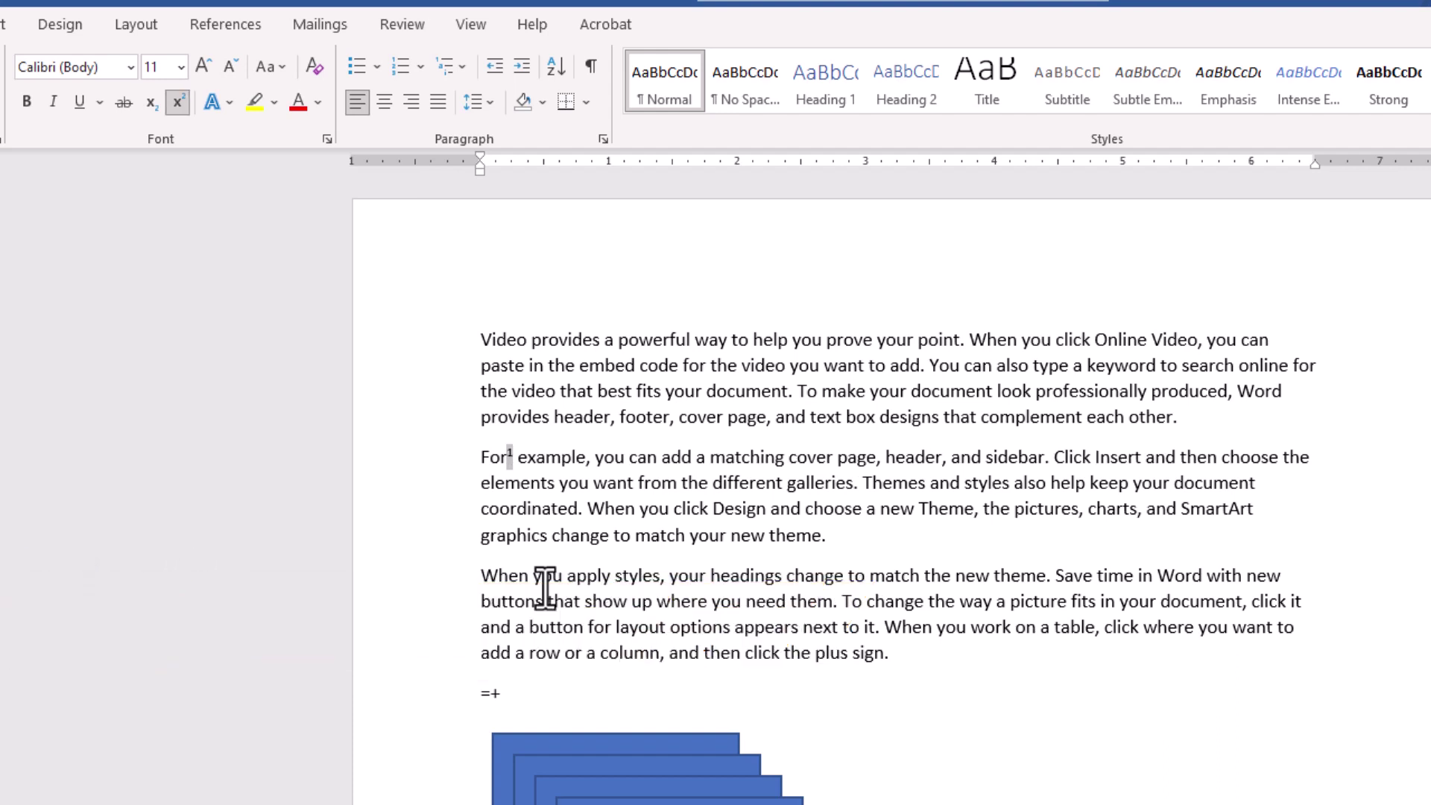
{"action": "key", "text": "ctrl+shift+equal"}
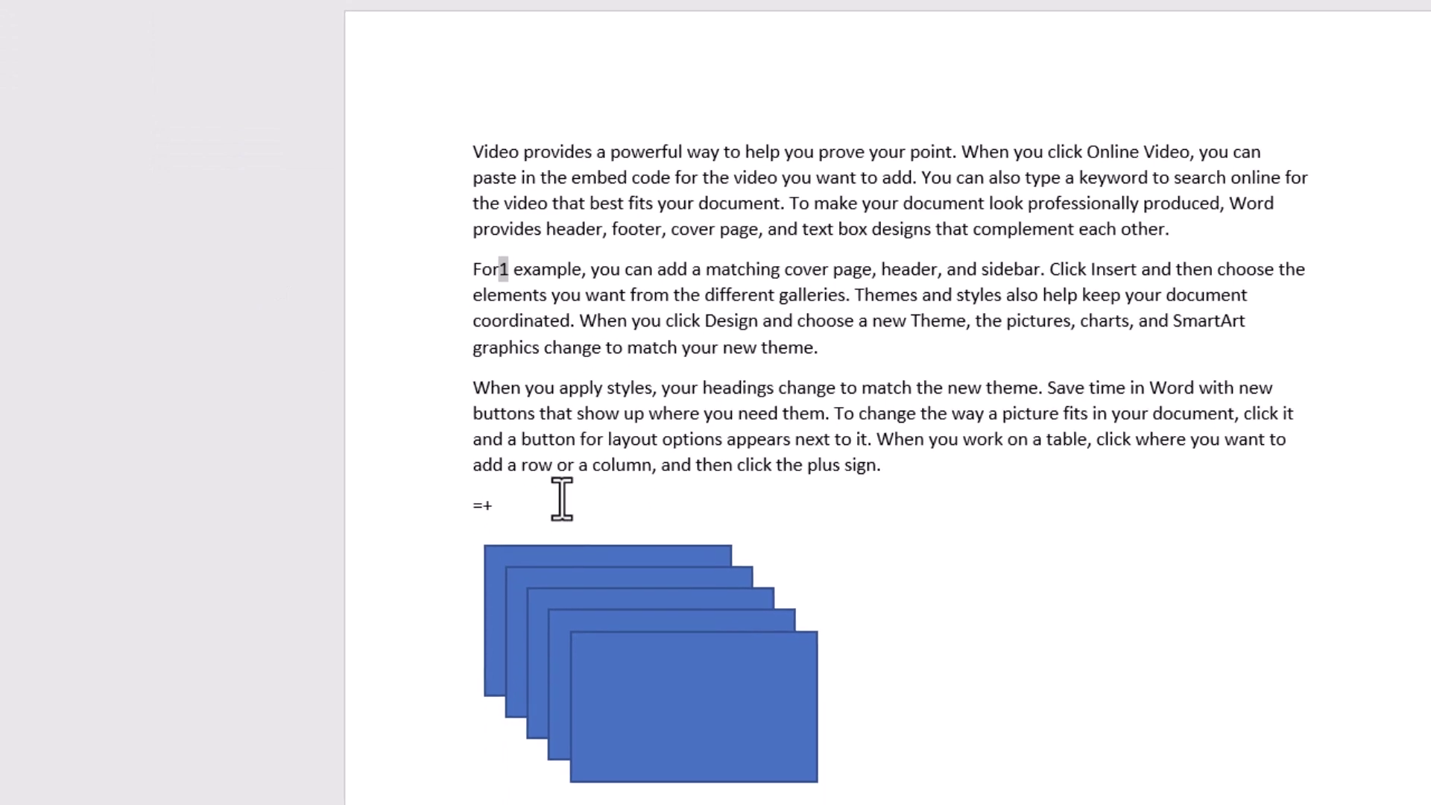
Add a new line below '=+' and type 'Ctrl+shift+=' on it, correcting the doubled plus.
{"action": "left_click", "coordinate": [570, 689]}
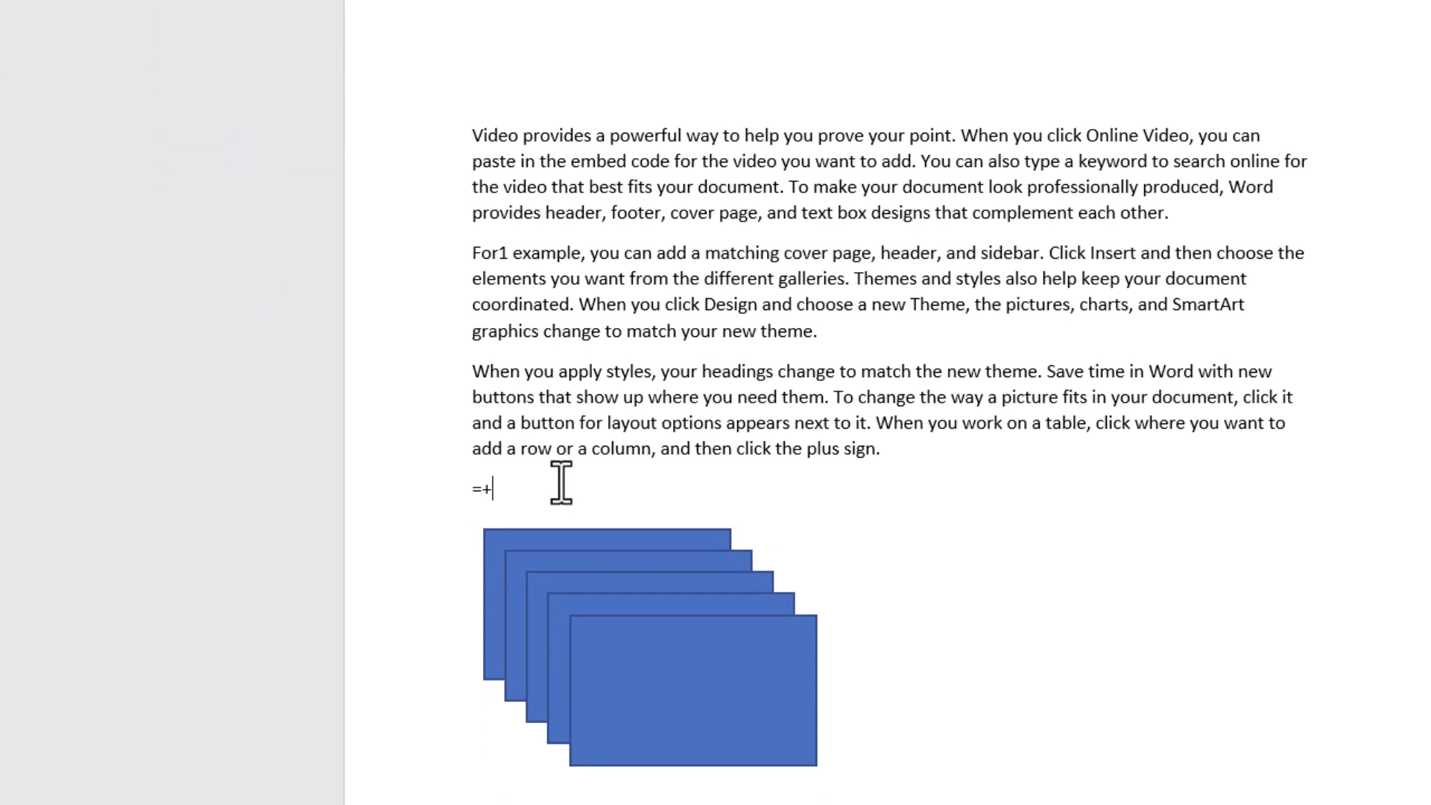
{"action": "key", "text": "Return"}
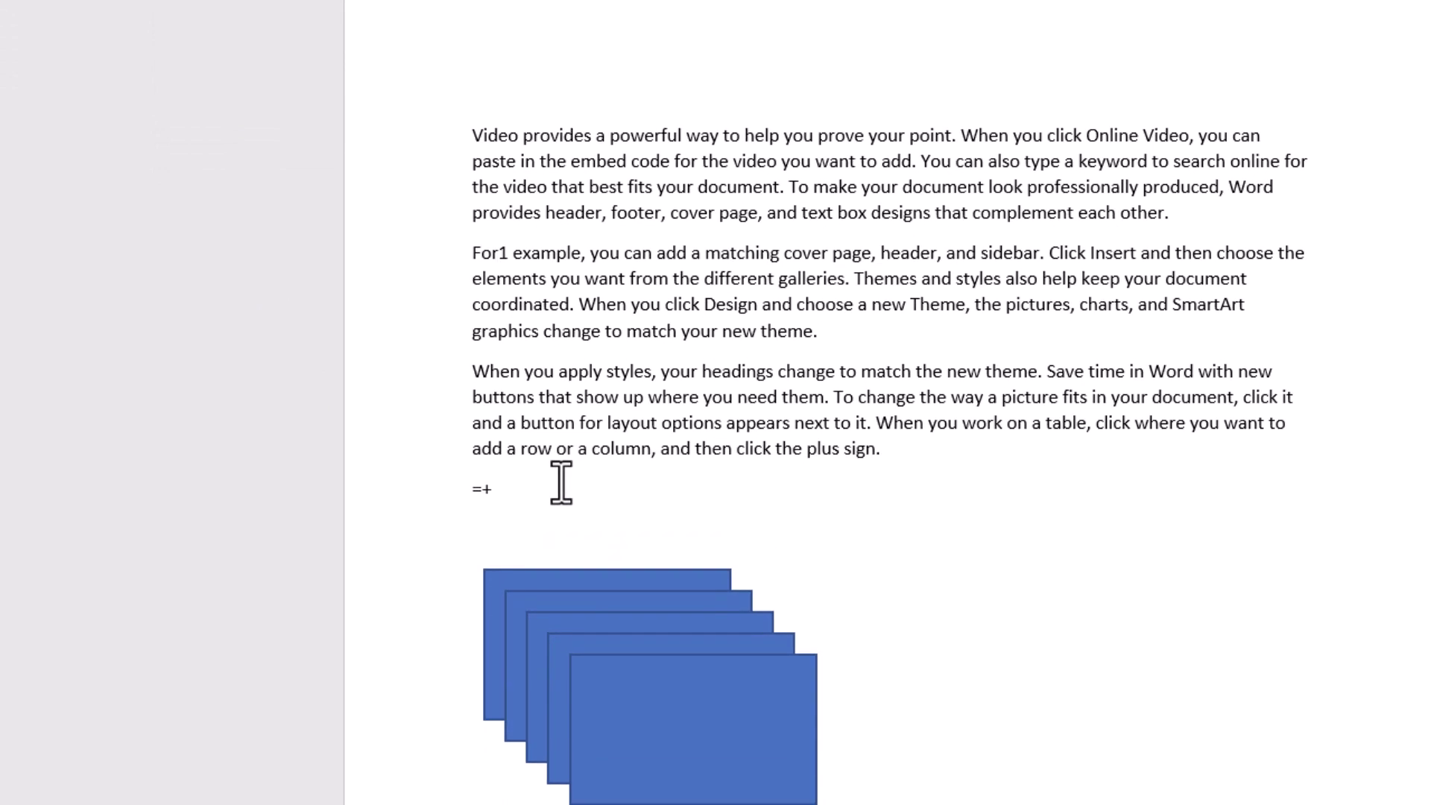
{"action": "type", "text": "Ctrl++"}
{"action": "left_click_drag", "start_coordinate": [502, 533], "coordinate": [529, 536]}
{"action": "left_click", "coordinate": [513, 535]}
{"action": "left_click_drag", "start_coordinate": [503, 533], "coordinate": [535, 533]}
{"action": "left_click", "coordinate": [517, 535]}
{"action": "double_click", "coordinate": [526, 533]}
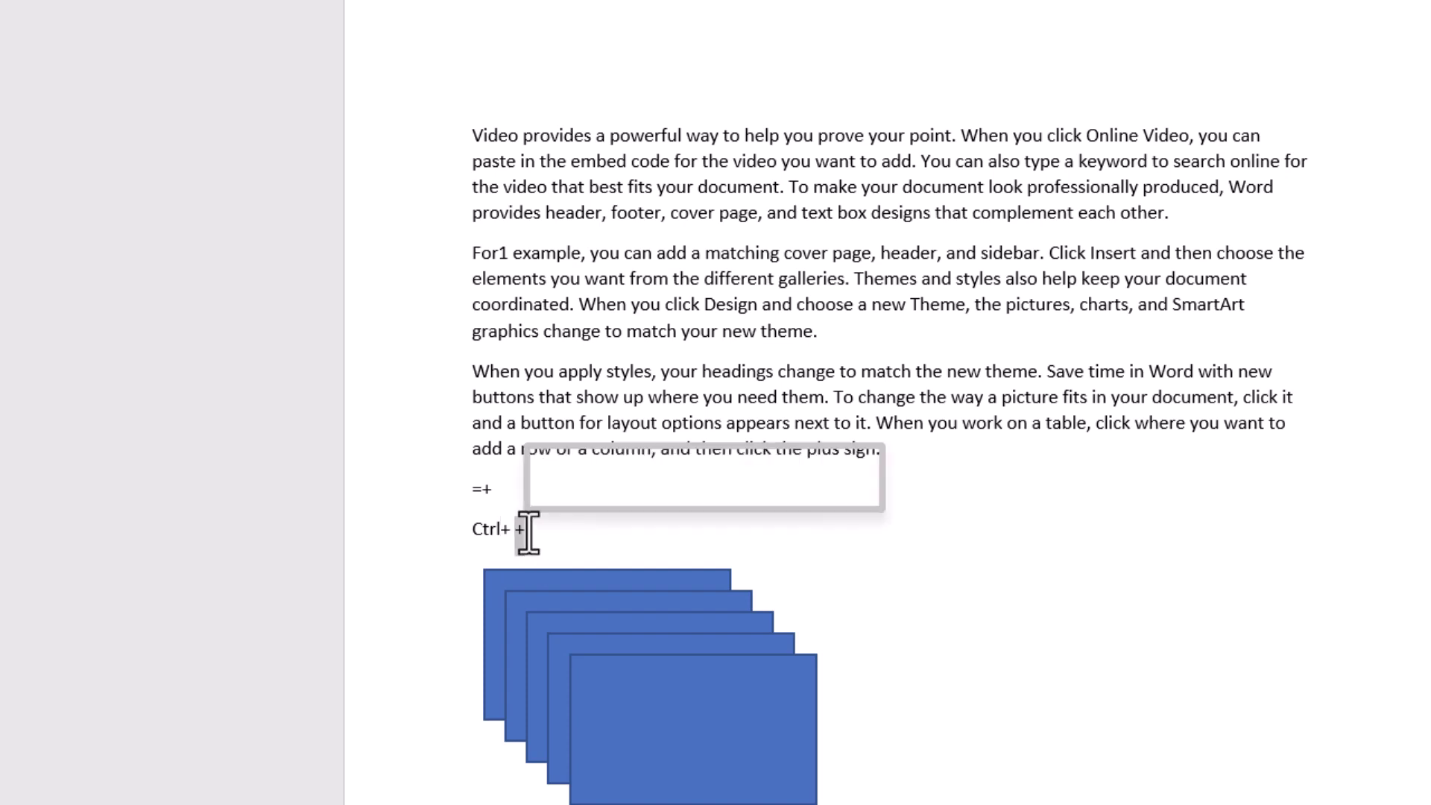
{"action": "left_click", "coordinate": [528, 532]}
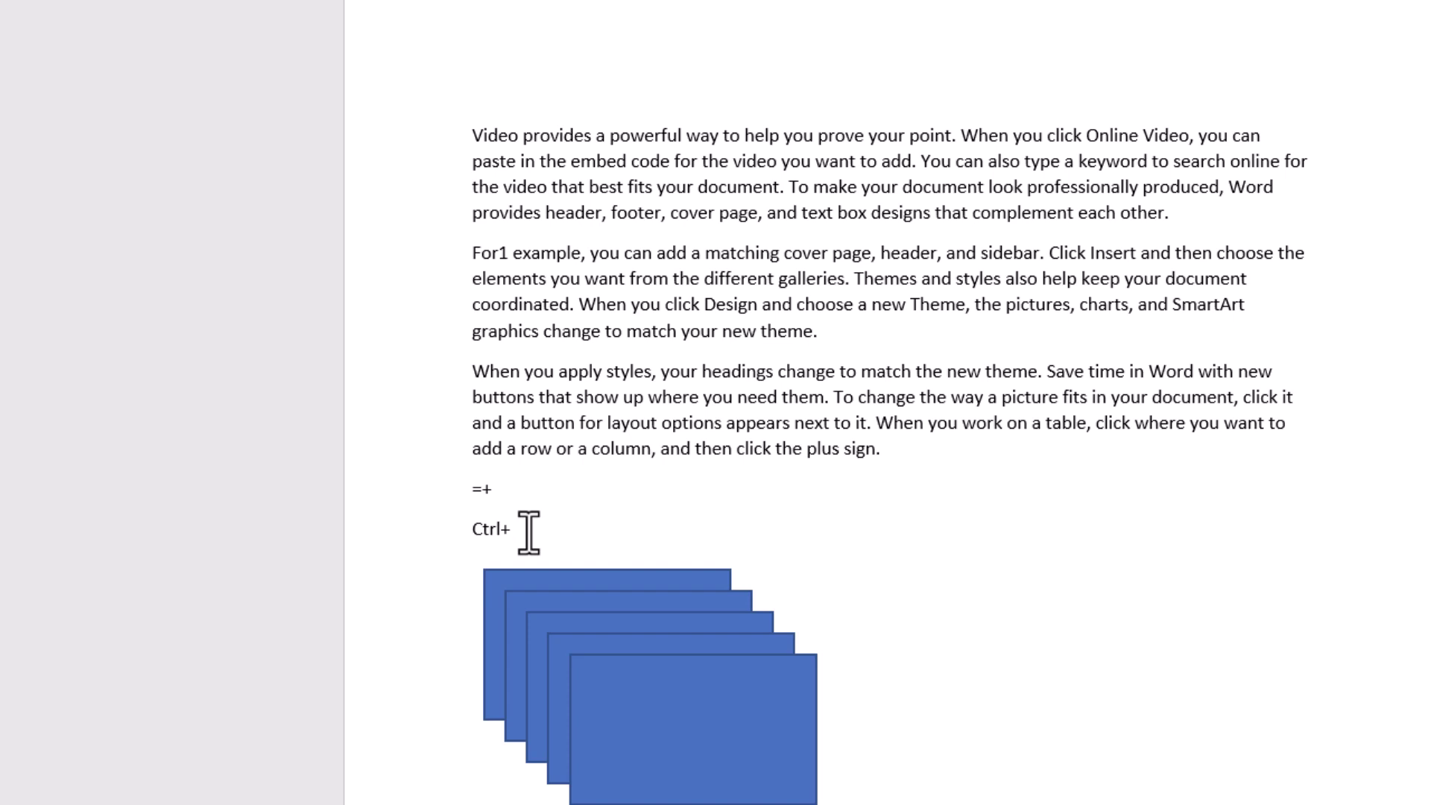
{"action": "type", "text": "shift+="}
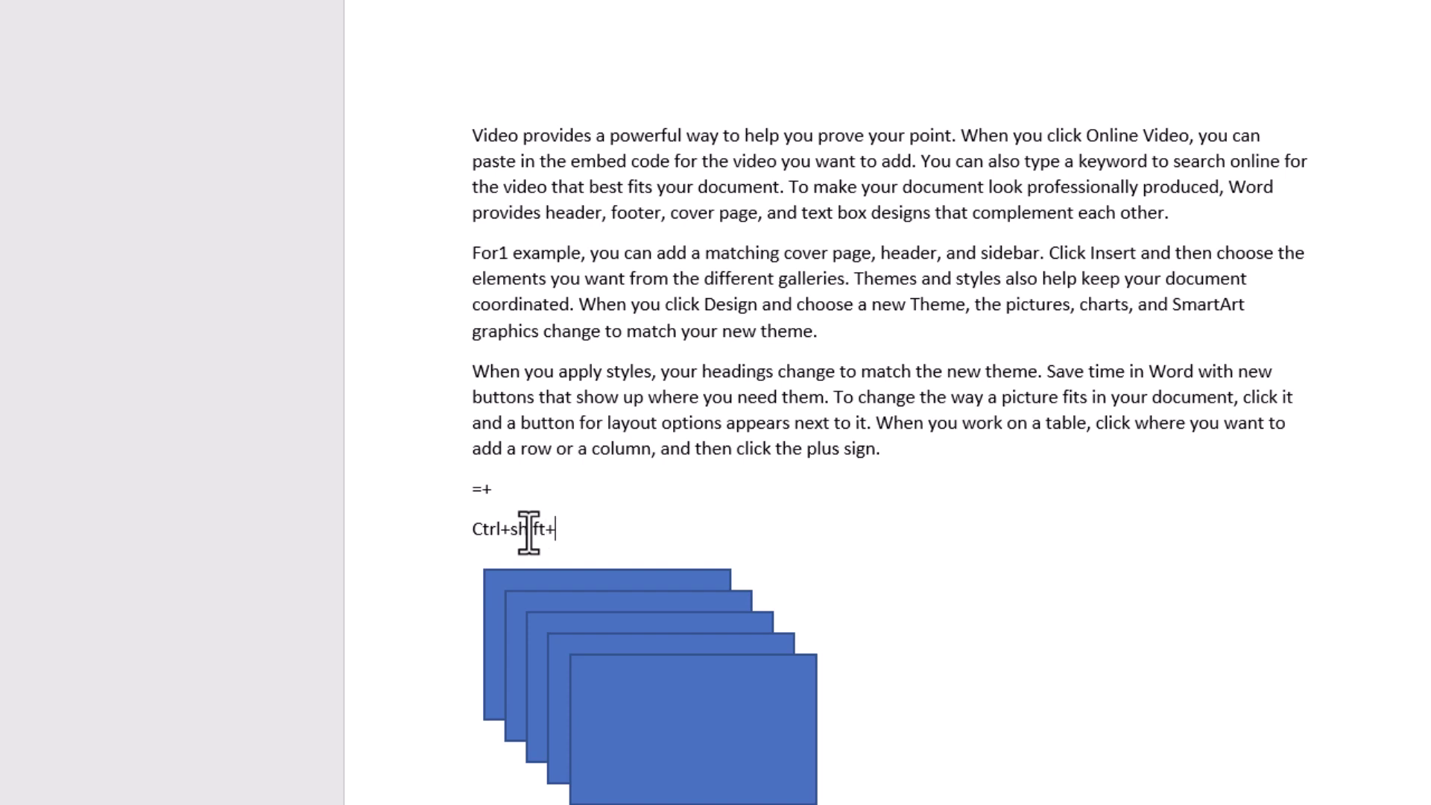